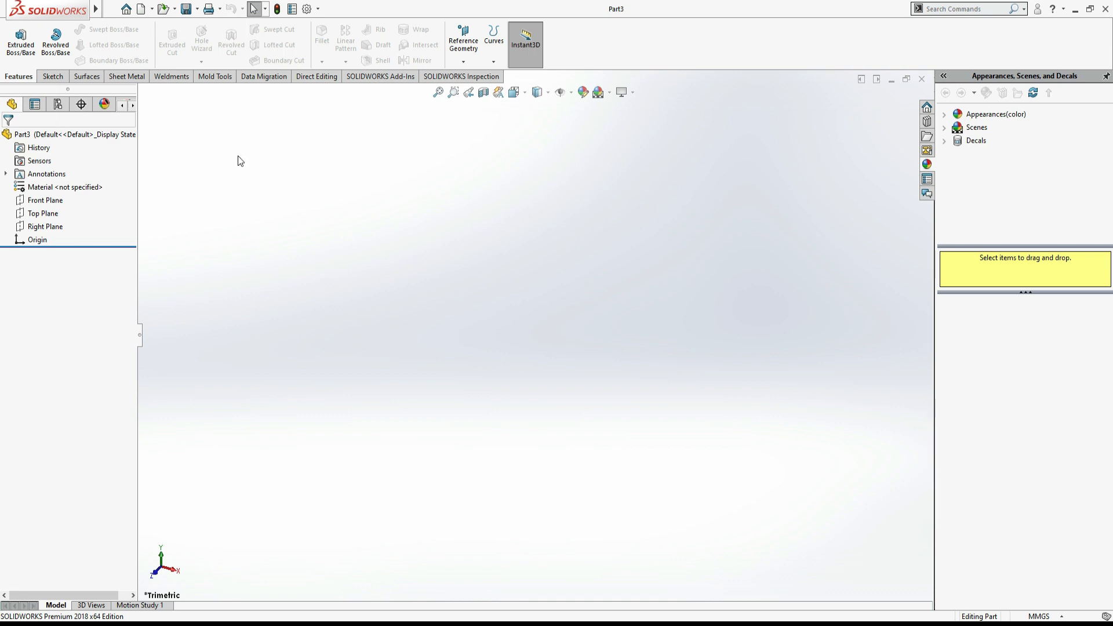
Sketch a circle on the Front Plane, centred on the origin, with a radius of about 39 mm
click(60, 80)
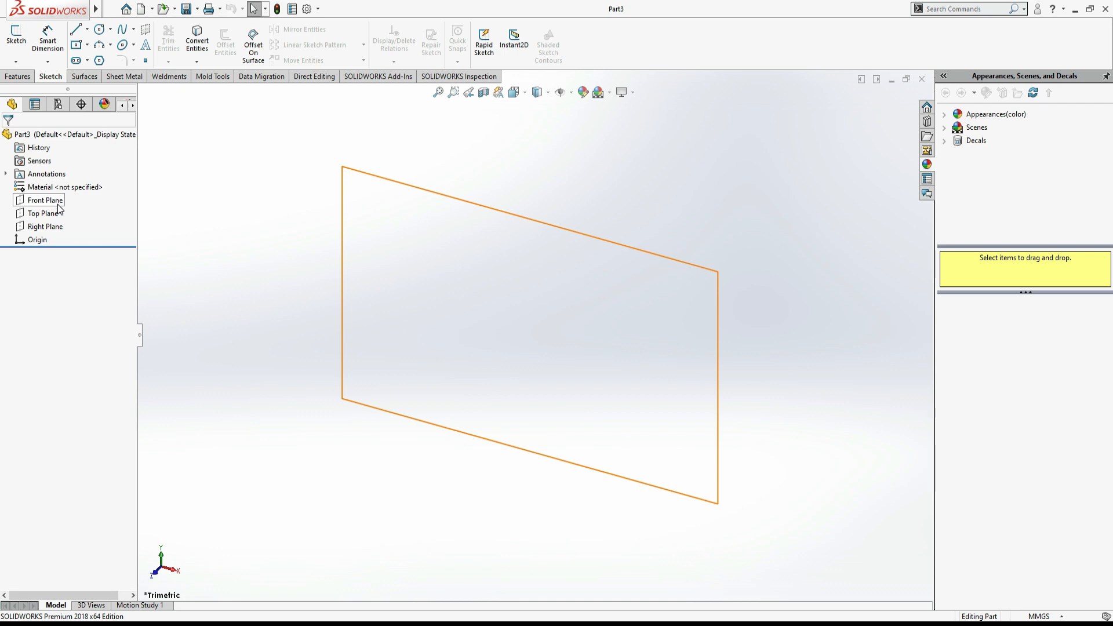
click(46, 200)
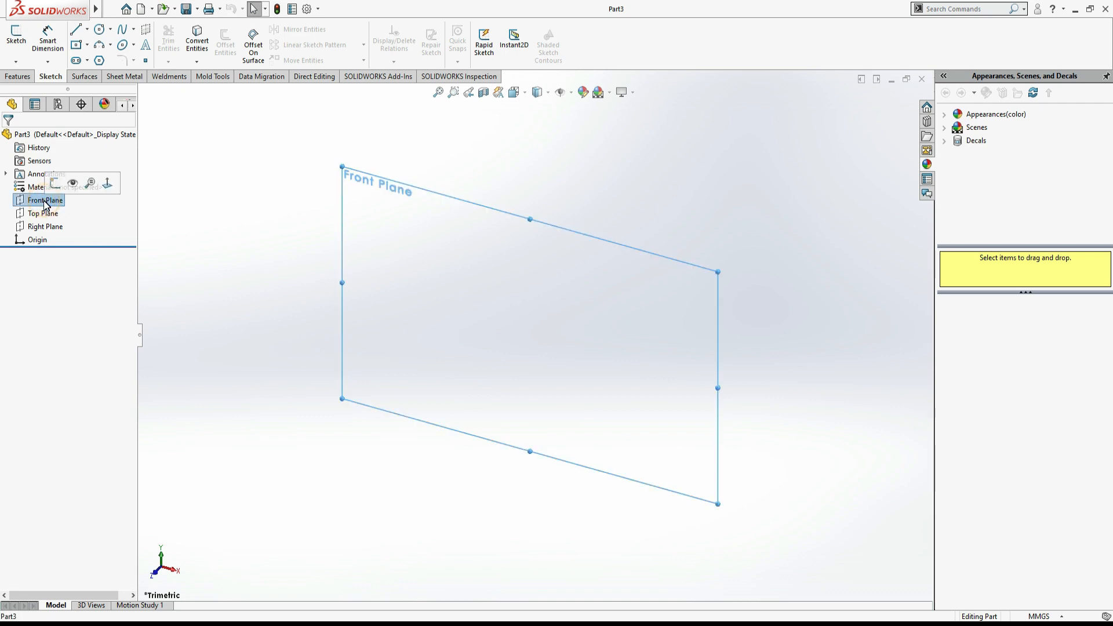
click(56, 184)
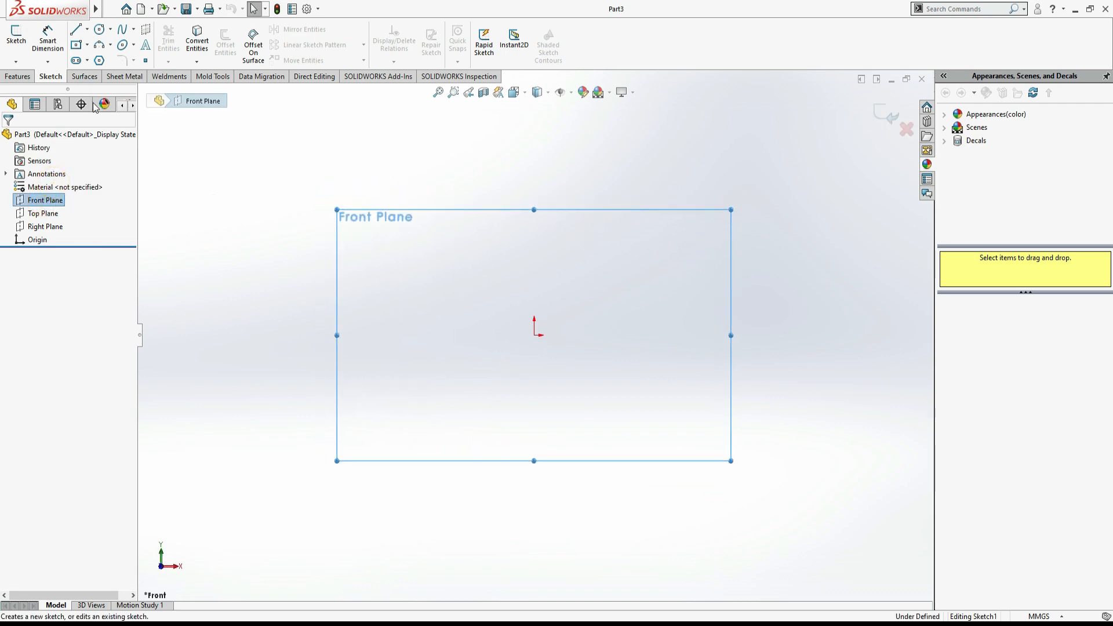
click(103, 32)
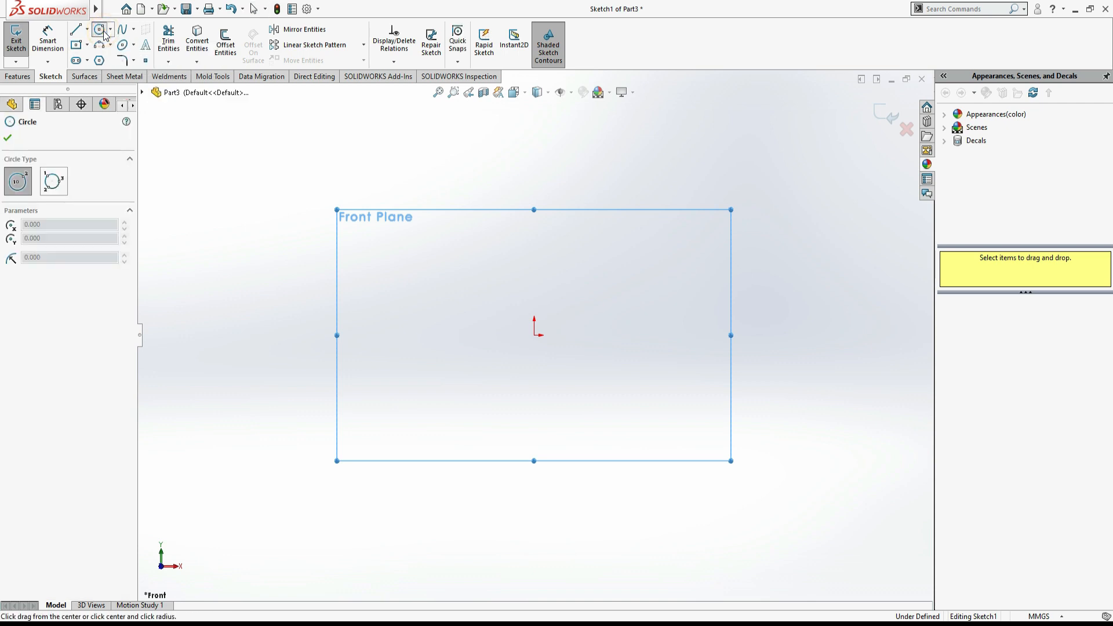
click(534, 335)
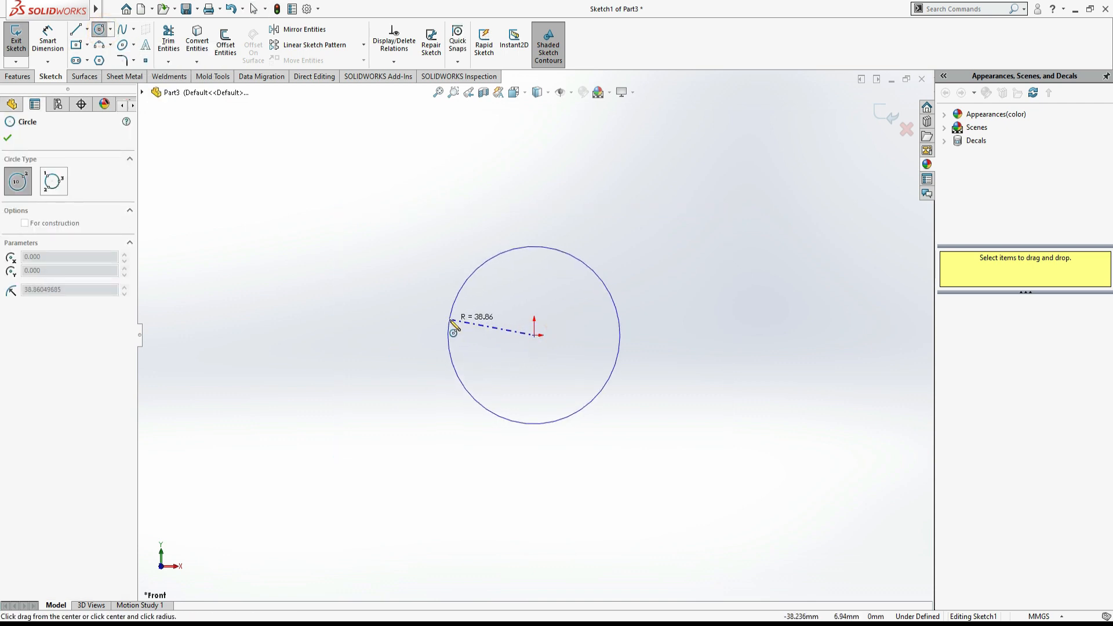
click(447, 331)
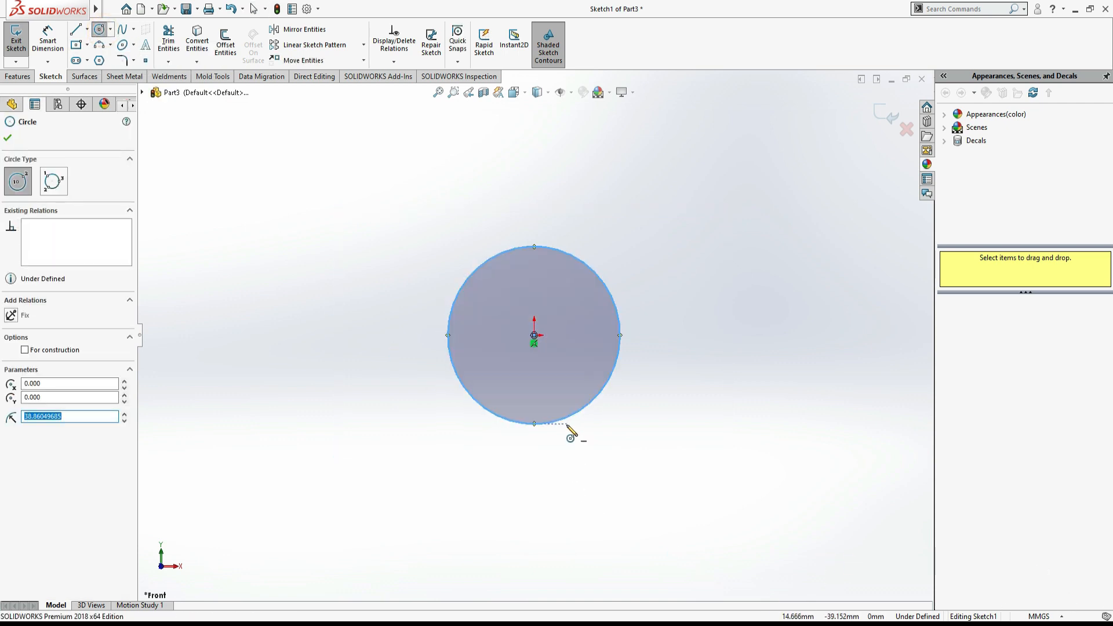
Dimension the circle's diameter as 20 mm
click(47, 42)
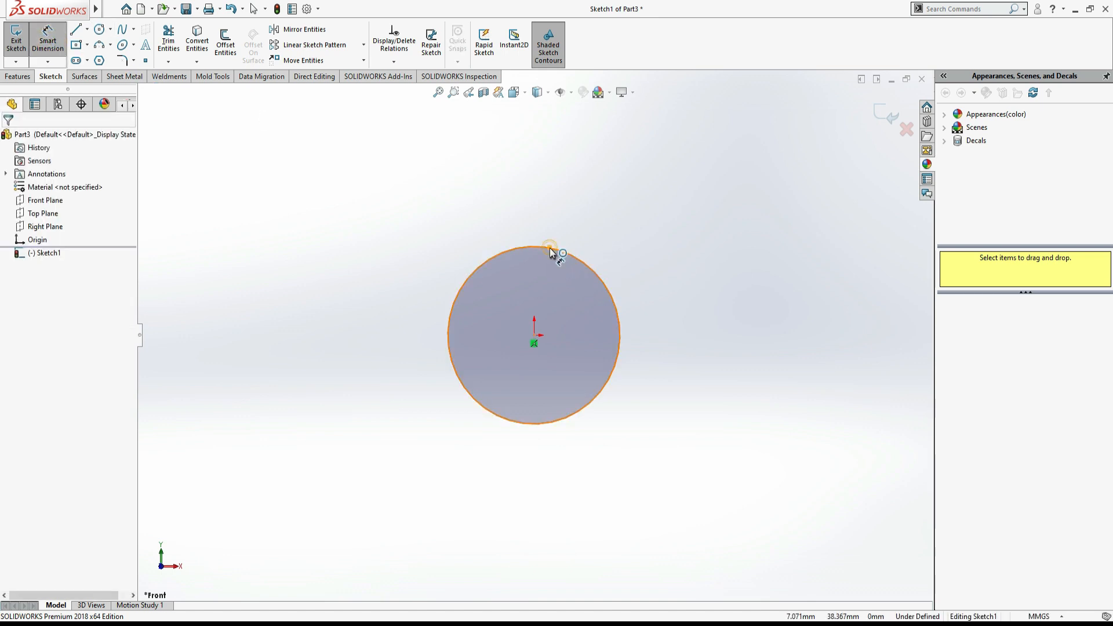
click(549, 248)
click(510, 207)
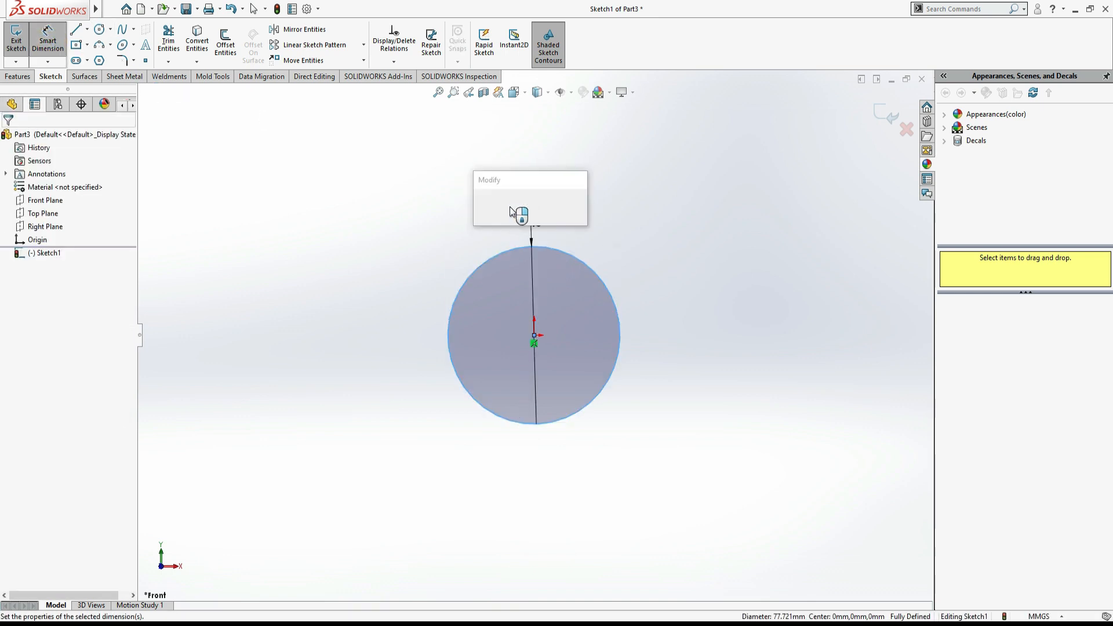
text(20.00mm)
key(Return)
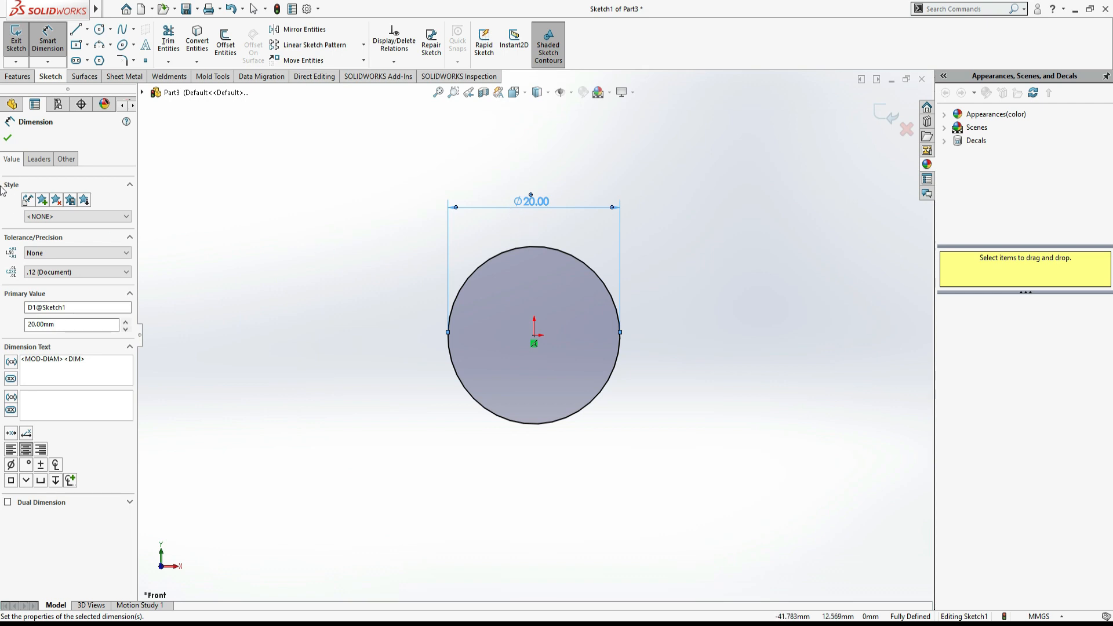
key(Escape)
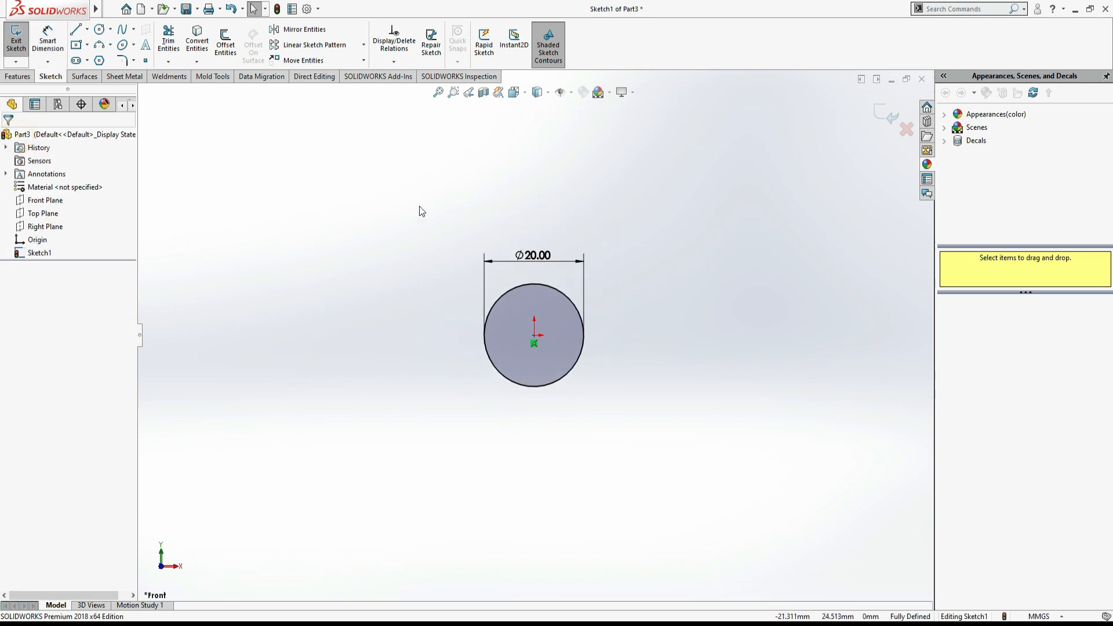
Extrude the circle as a blind boss with a depth of 50 mm
click(17, 76)
click(26, 52)
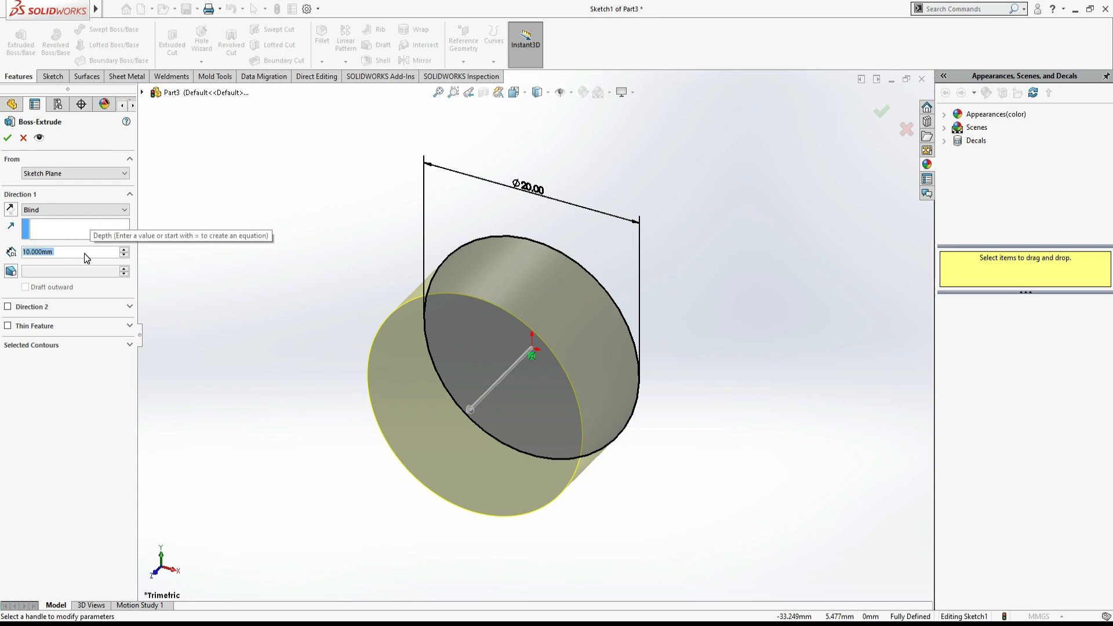
text(50)
key(Return)
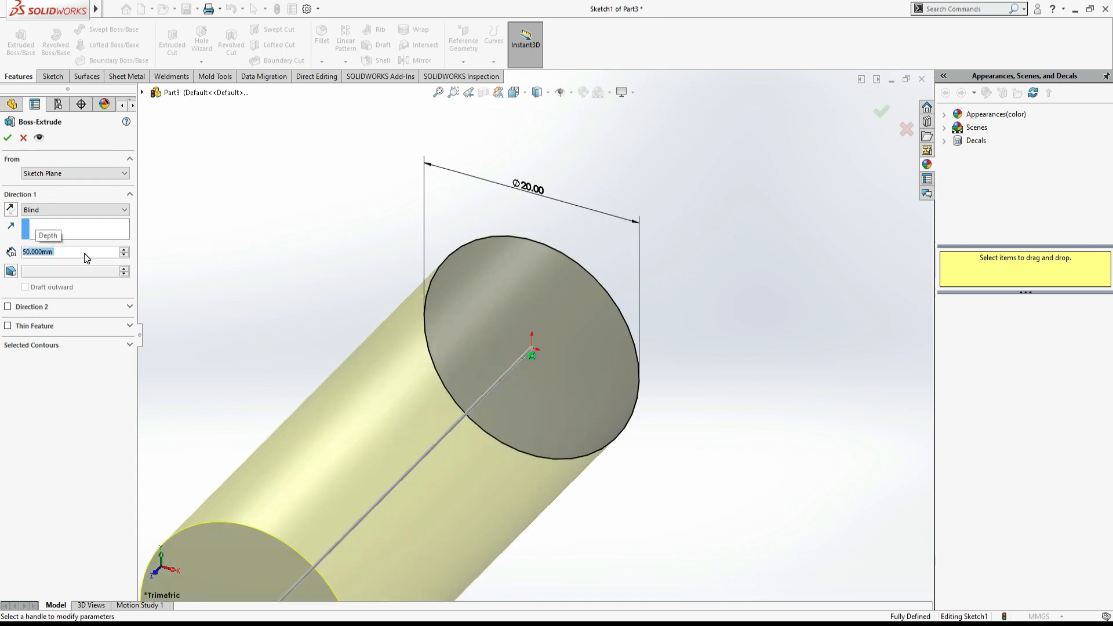
click(8, 138)
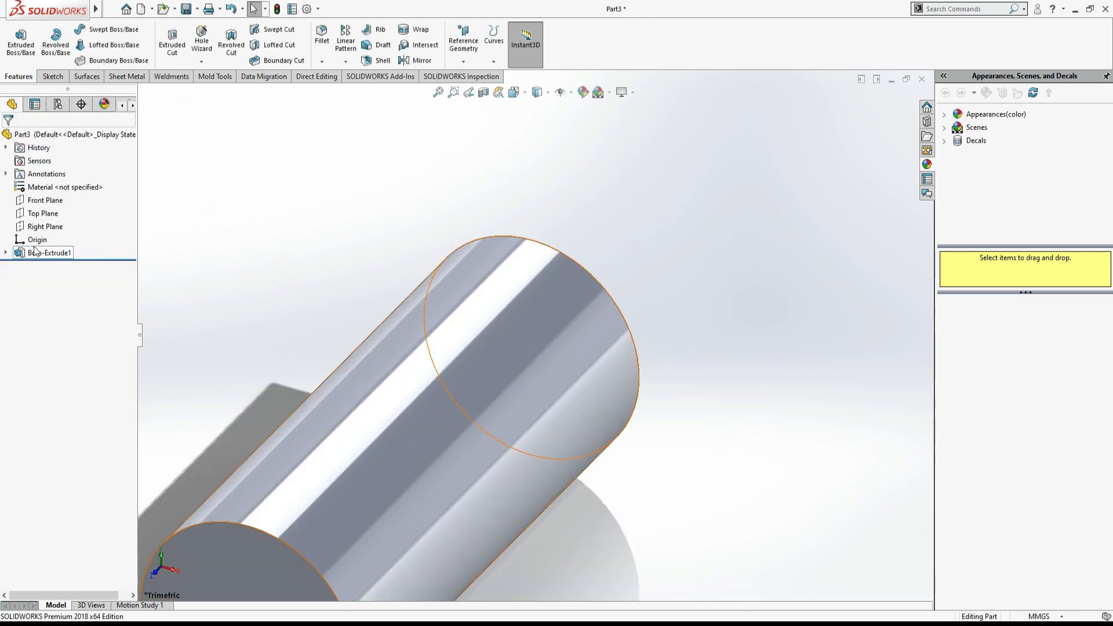
Edit the cylinder's base sketch, set the circle's diameter to 10 mm and leave the sketch
click(5, 252)
click(54, 266)
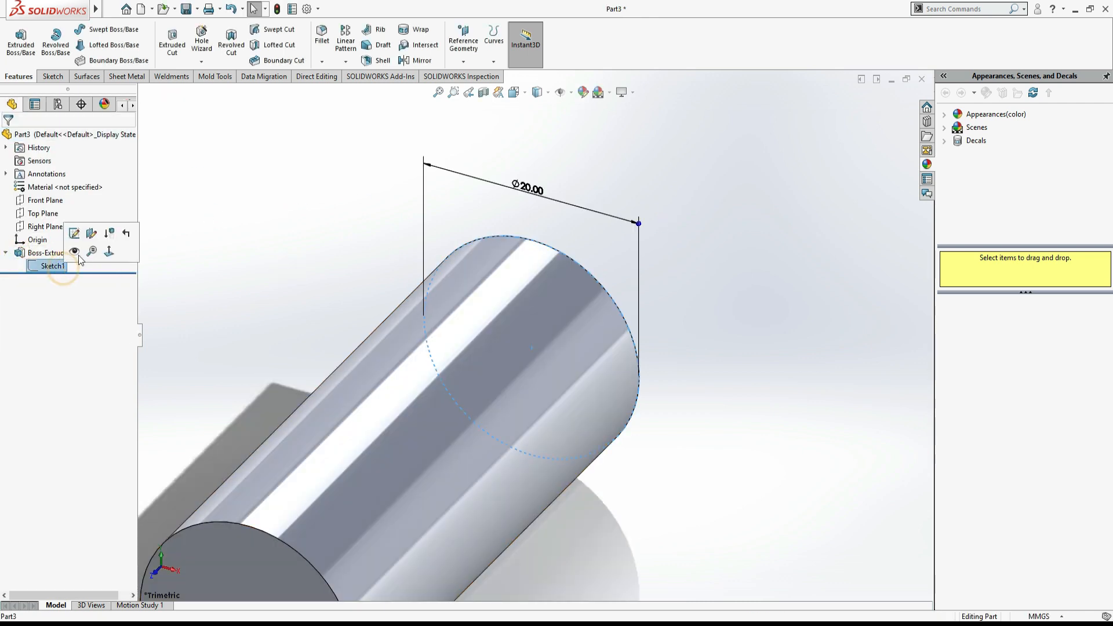
click(76, 234)
click(521, 184)
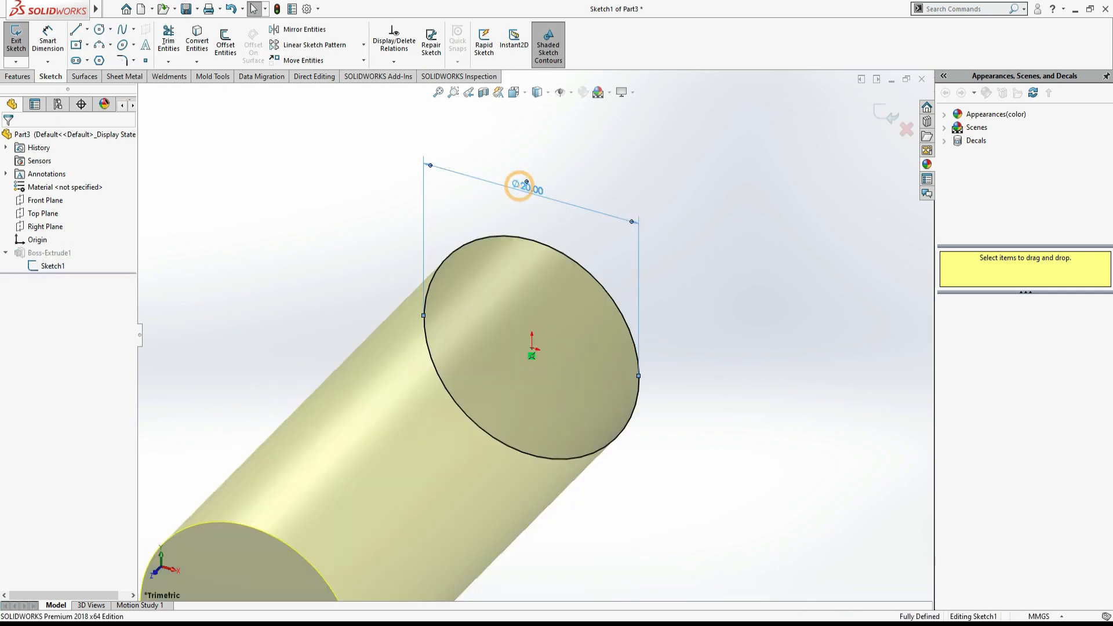
double_click(524, 187)
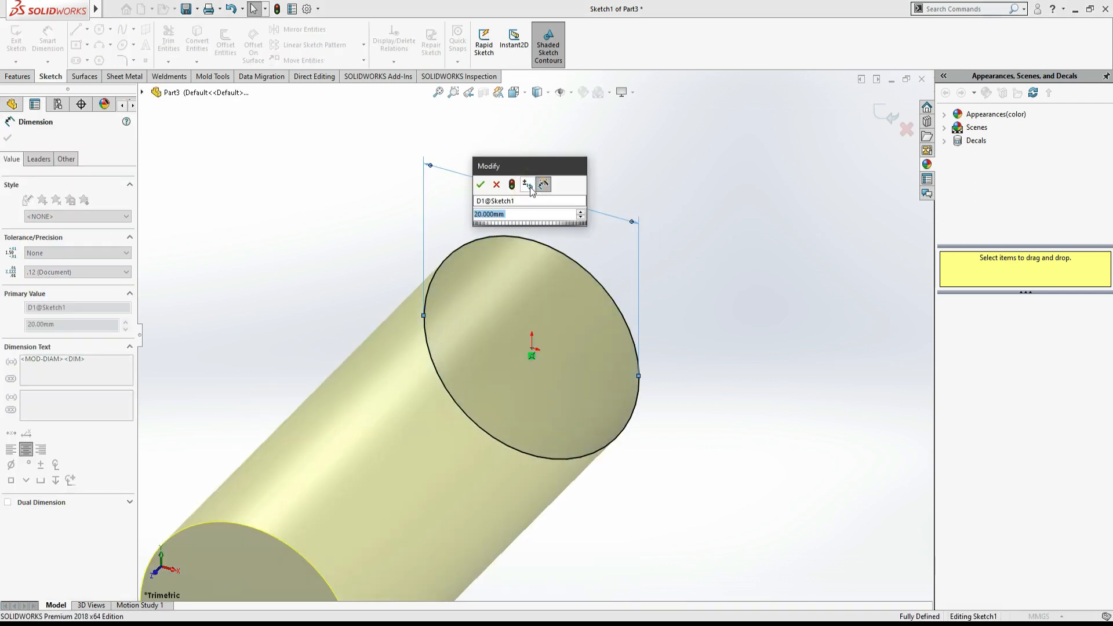
text(10)
key(Return)
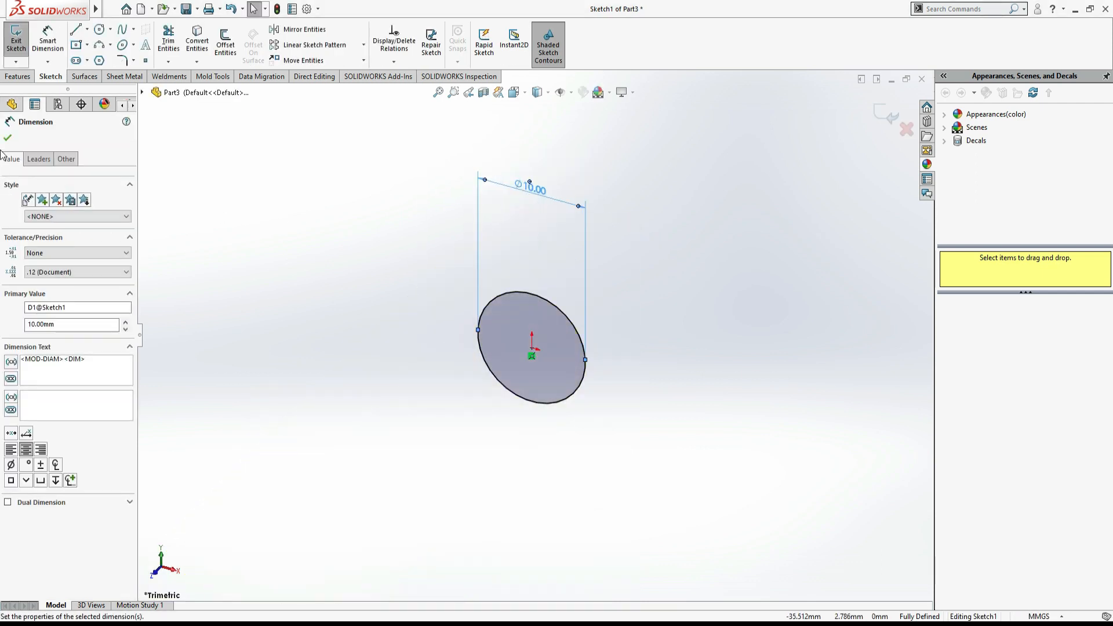
click(7, 138)
double_click(259, 238)
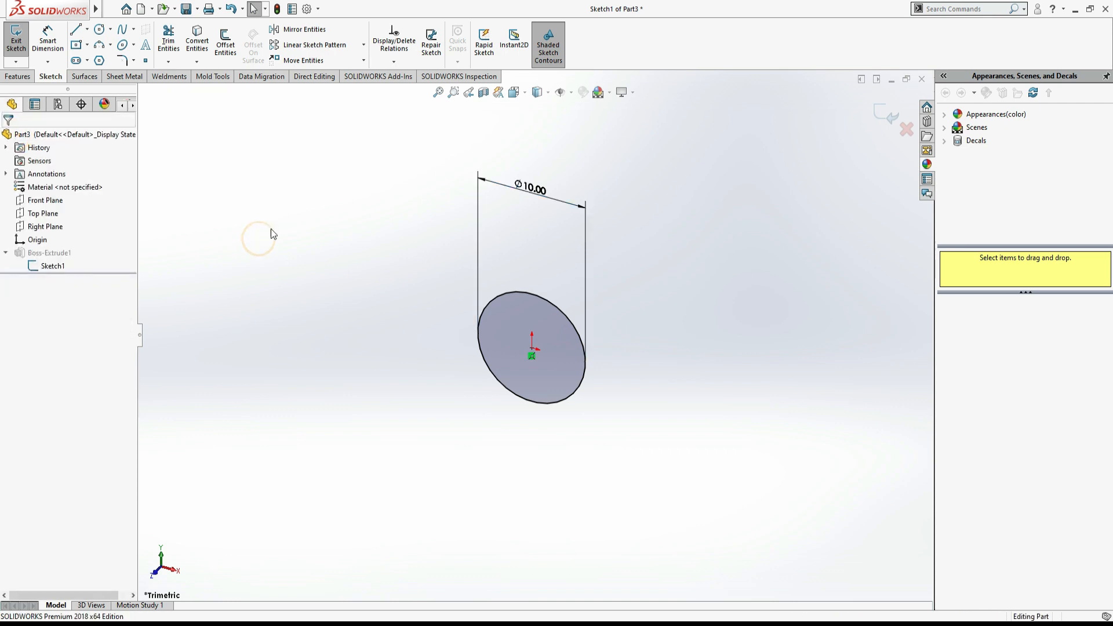
scroll(719, 240, up, 3)
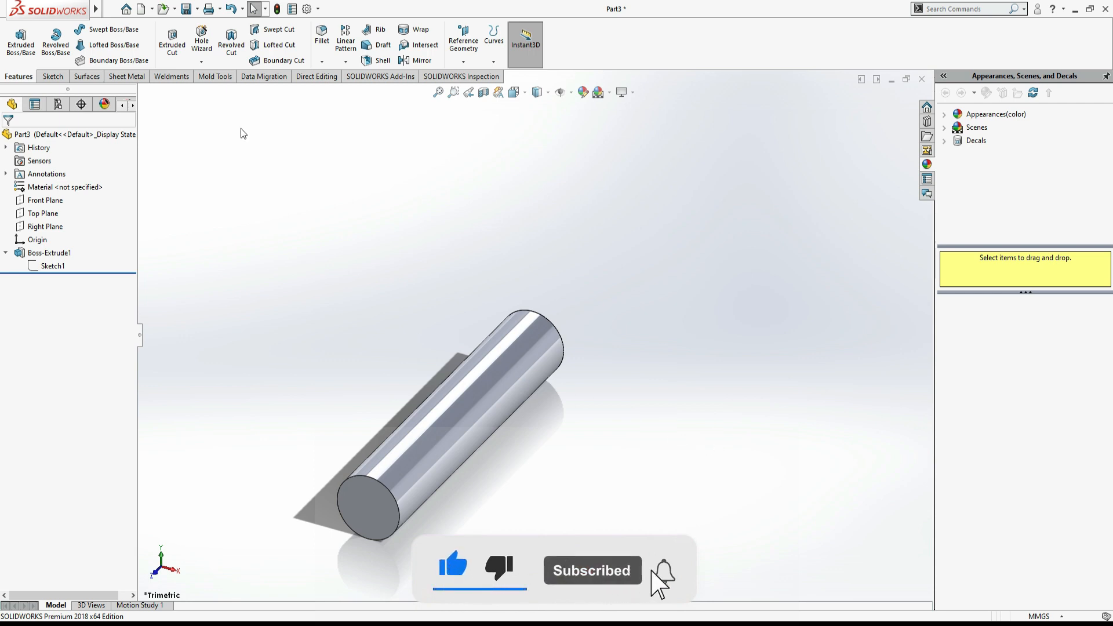
Start a Thread feature on the circular edge at the cylinder's far end with a blind depth of 20 mm
click(201, 65)
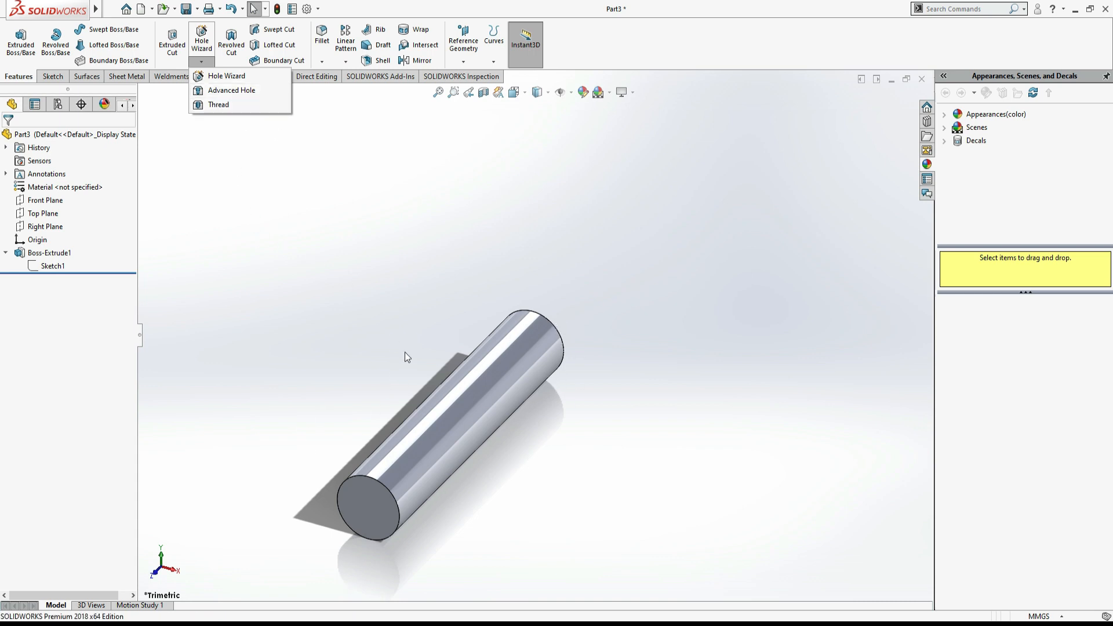
click(223, 106)
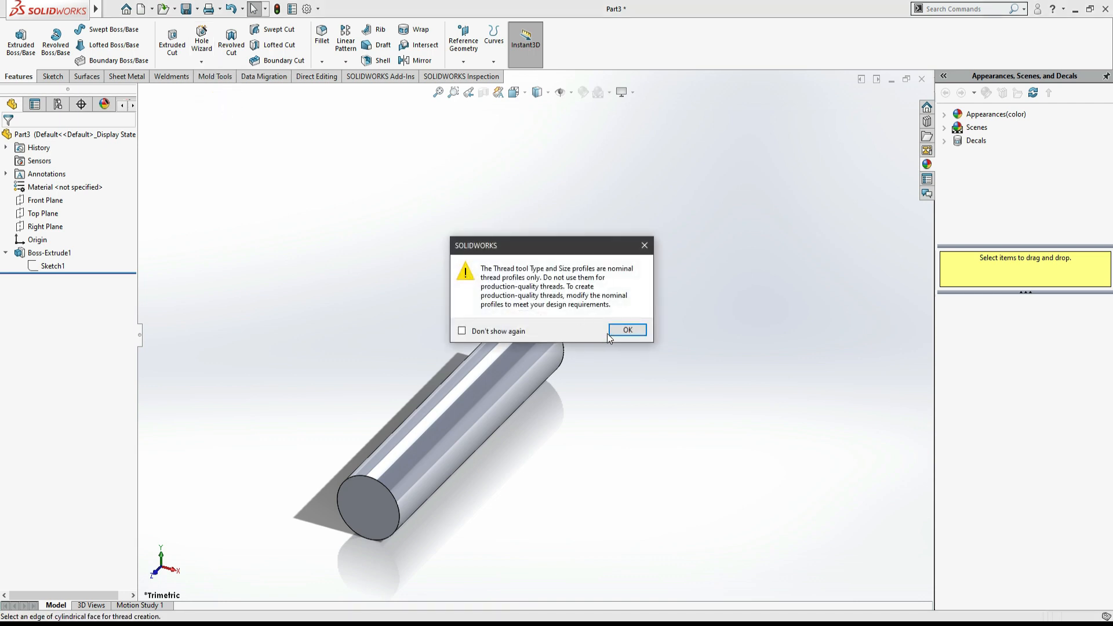
click(636, 329)
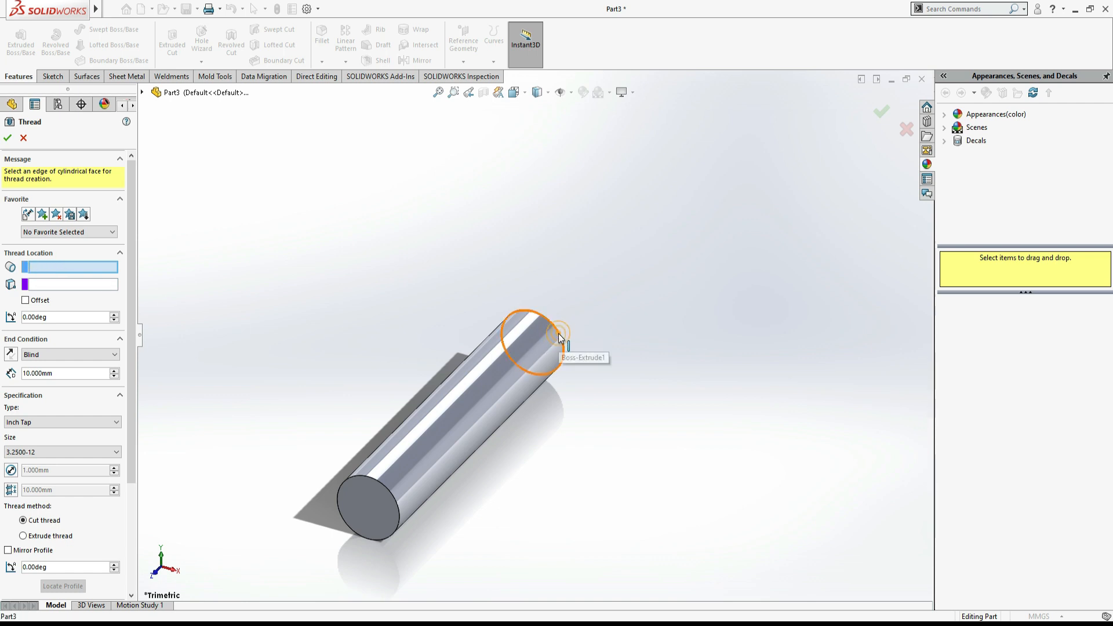
click(541, 349)
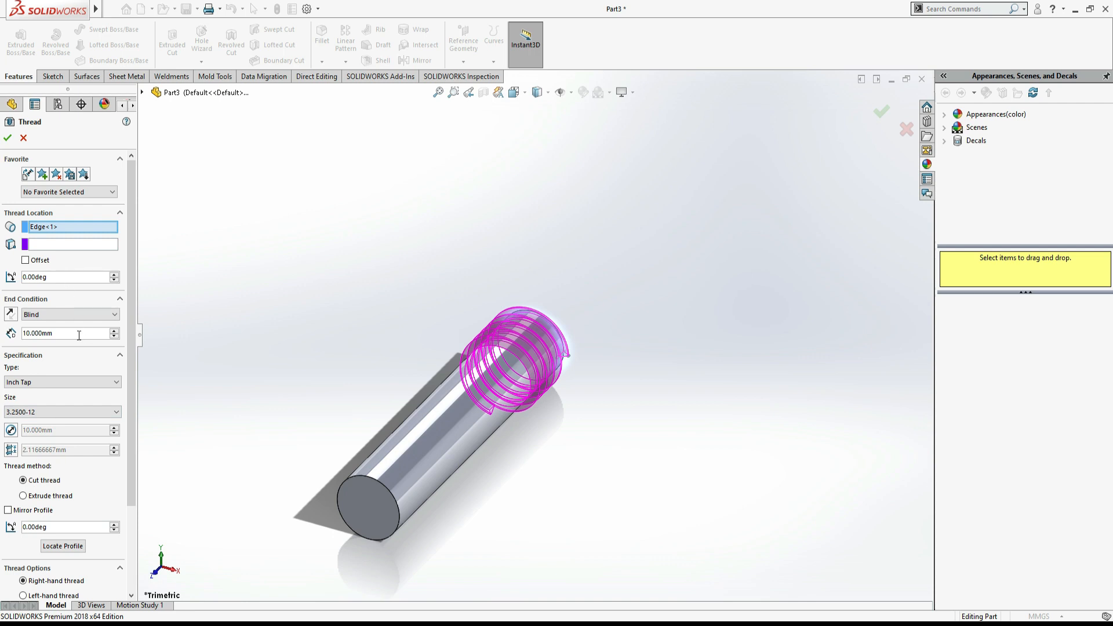
drag(79, 335, 23, 338)
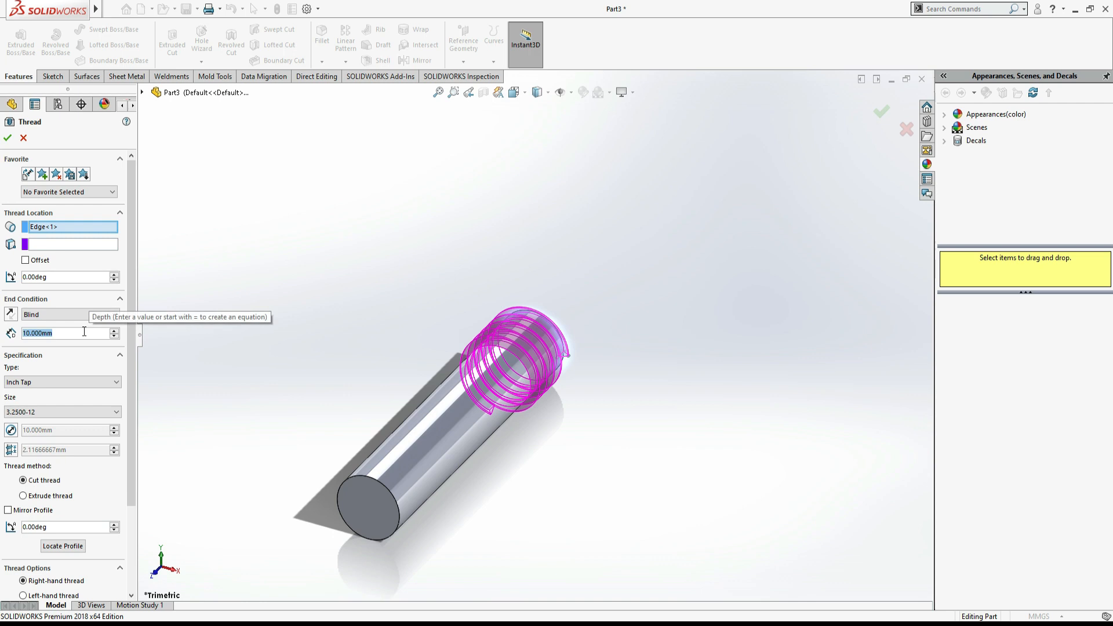
text(20)
key(Return)
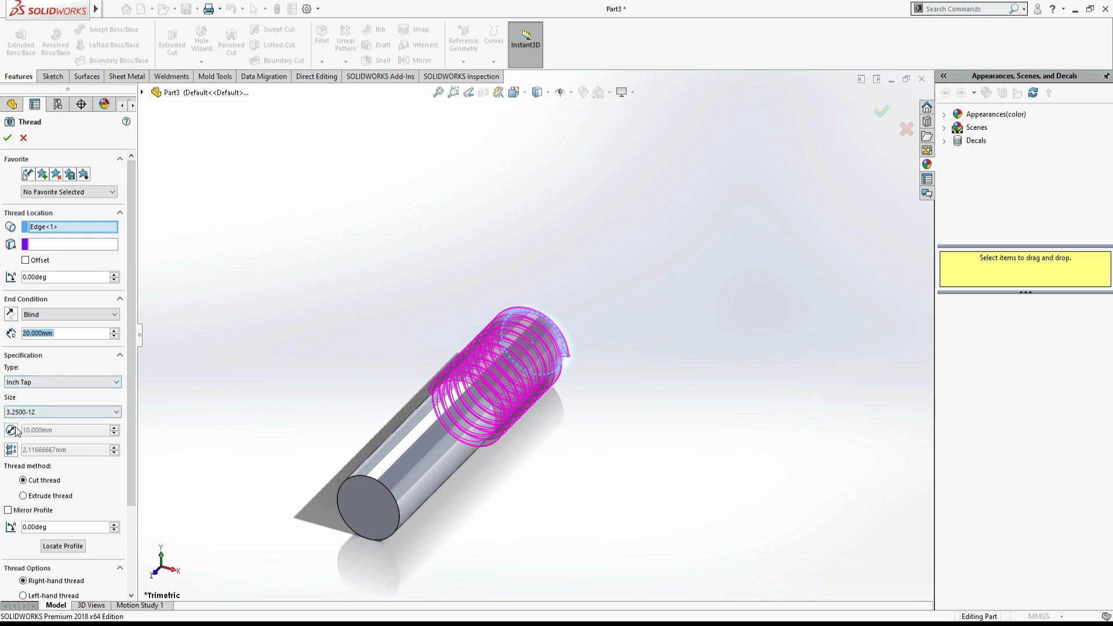
Choose Inch Tap as the thread type and 3.2500-12 as its size
click(42, 381)
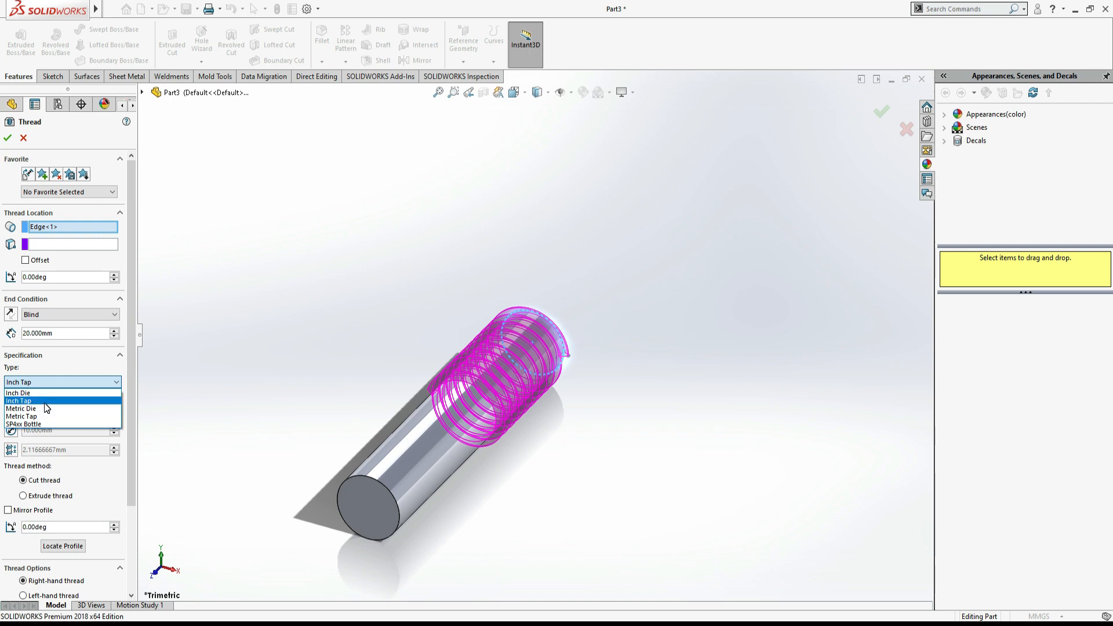
click(45, 404)
click(47, 408)
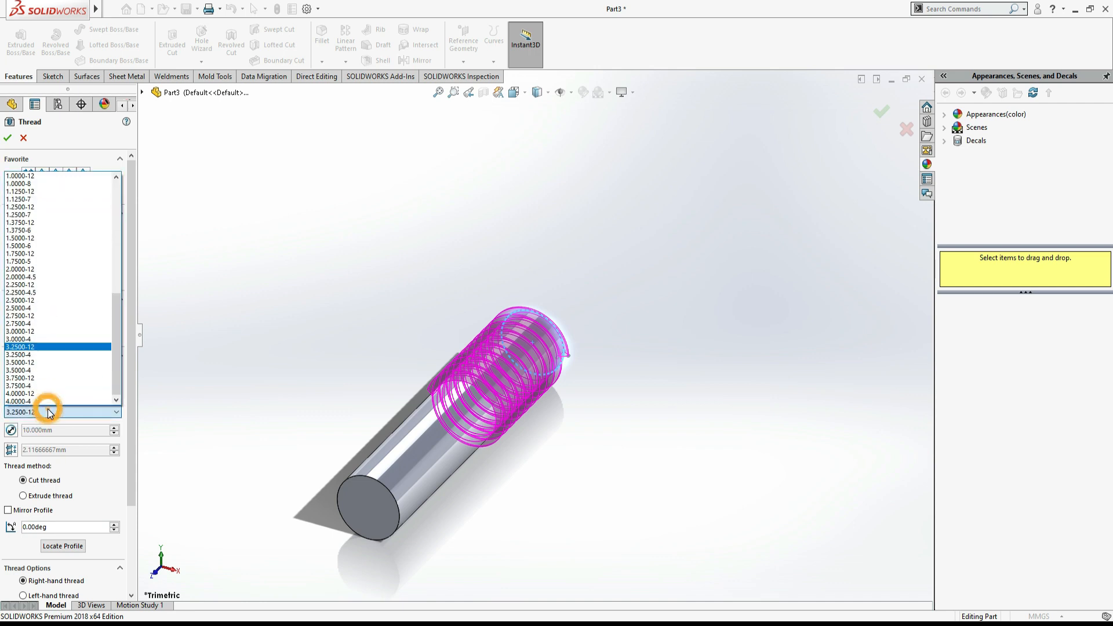
click(26, 348)
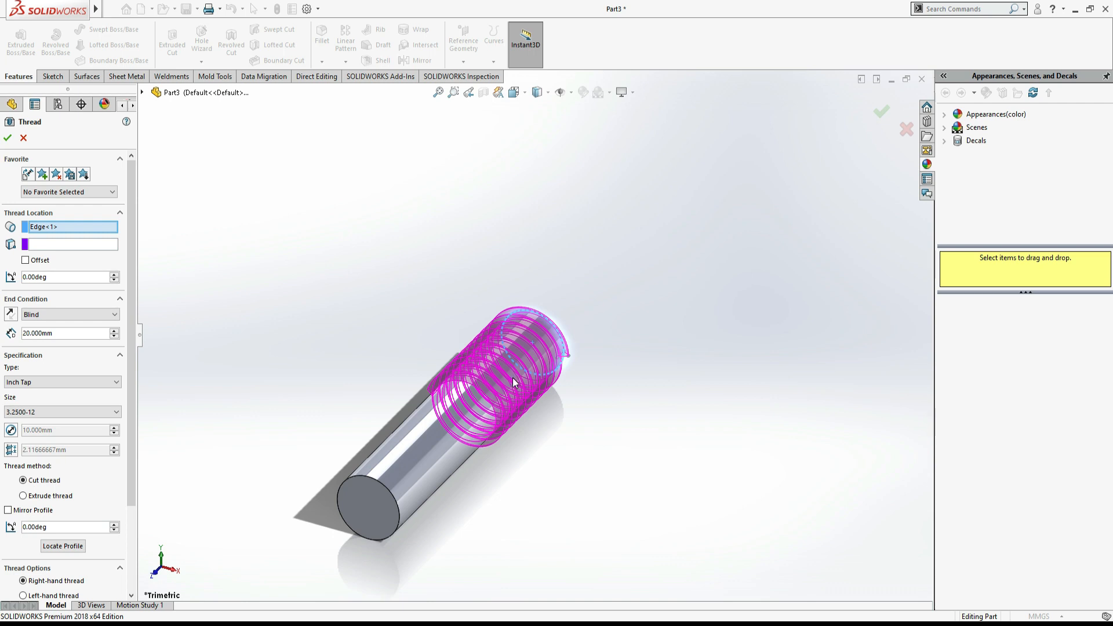
Enable the diameter override for the thread
click(11, 430)
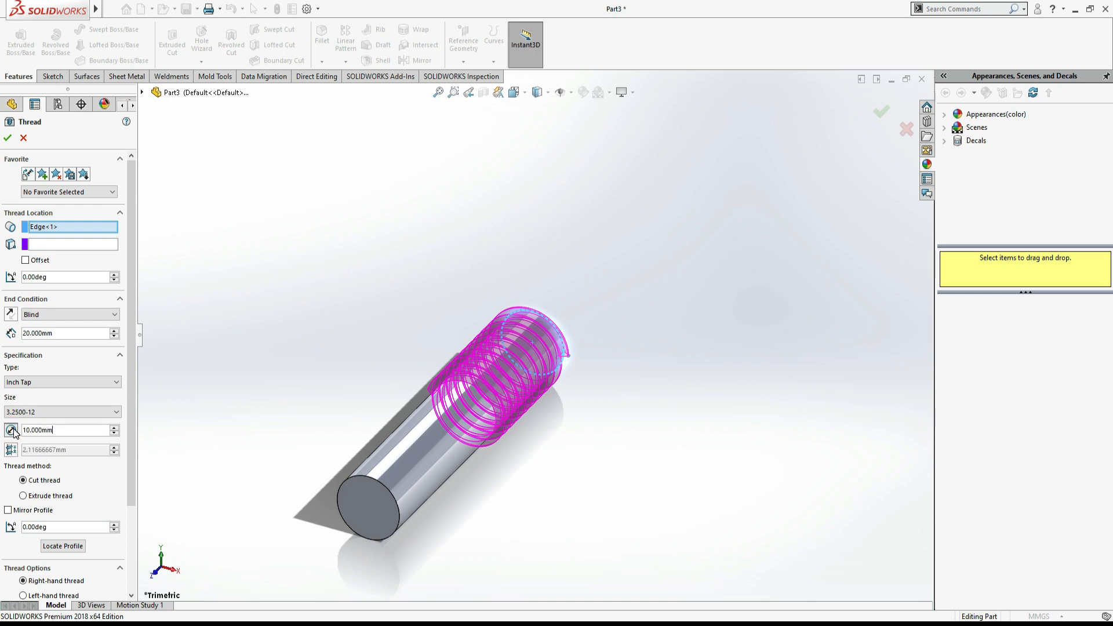
middle_drag(656, 381, 496, 565)
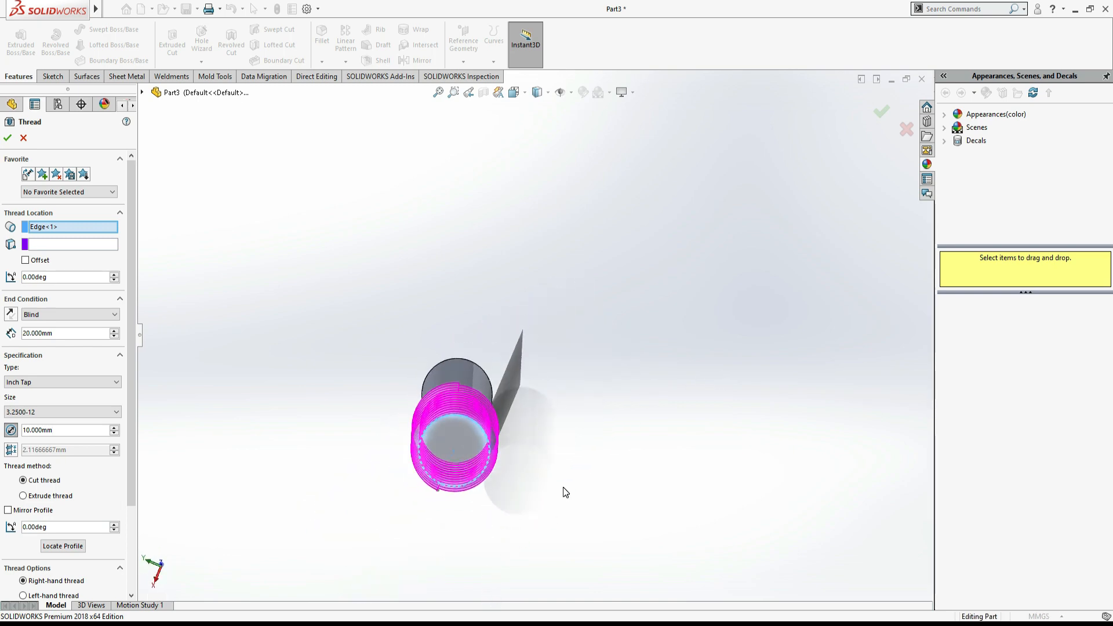
key(space)
click(545, 506)
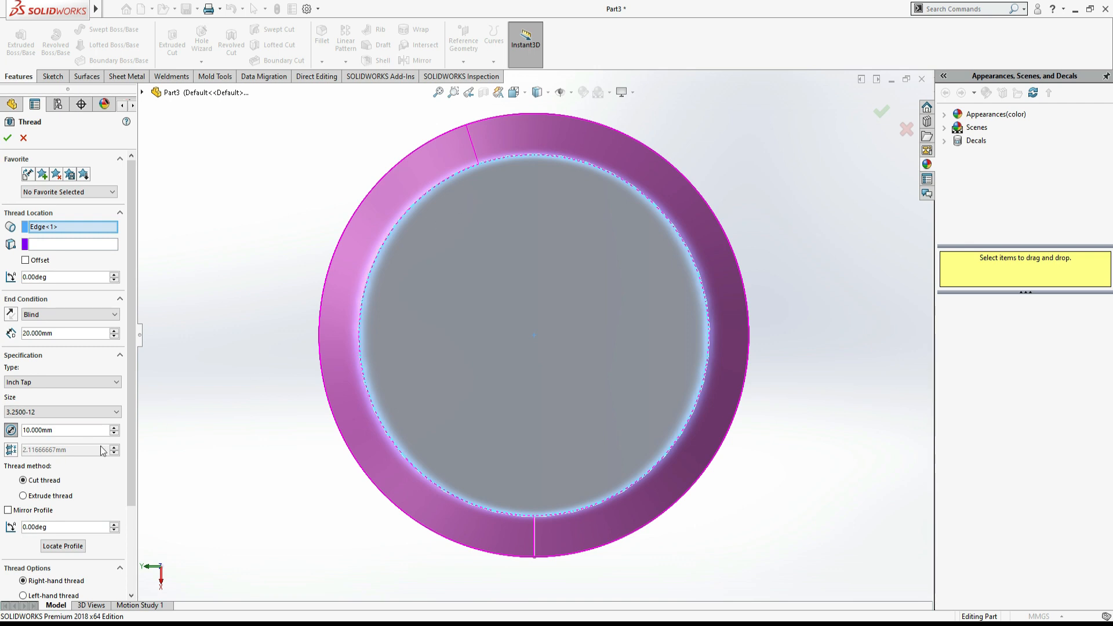
Try a value of 3 for the thread's overridden diameter and examine the preview around the cylinder
click(62, 429)
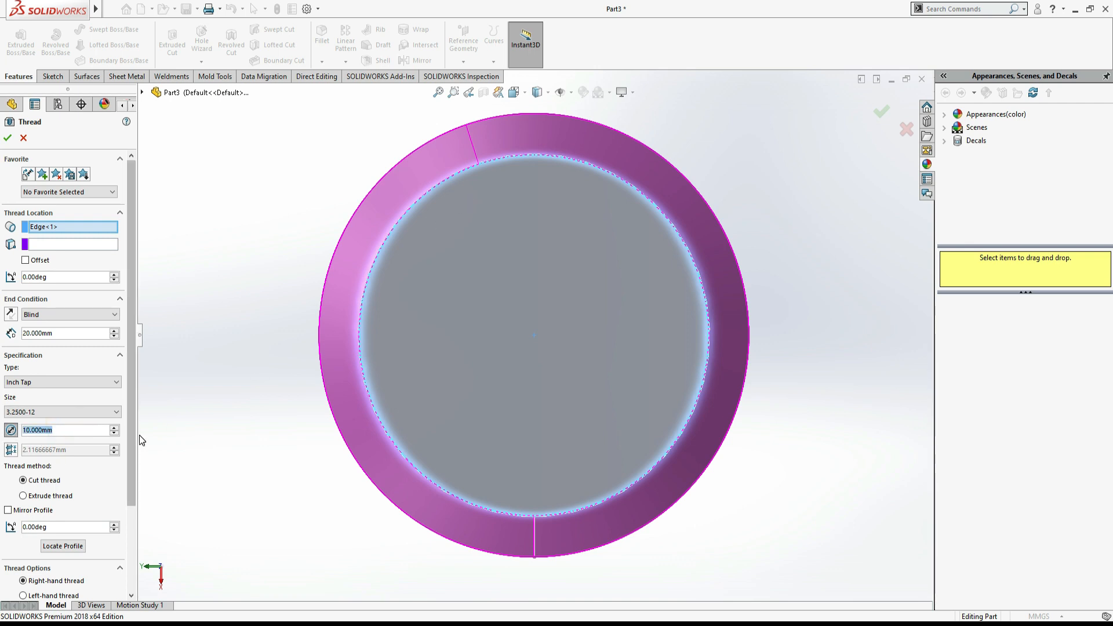
text(3)
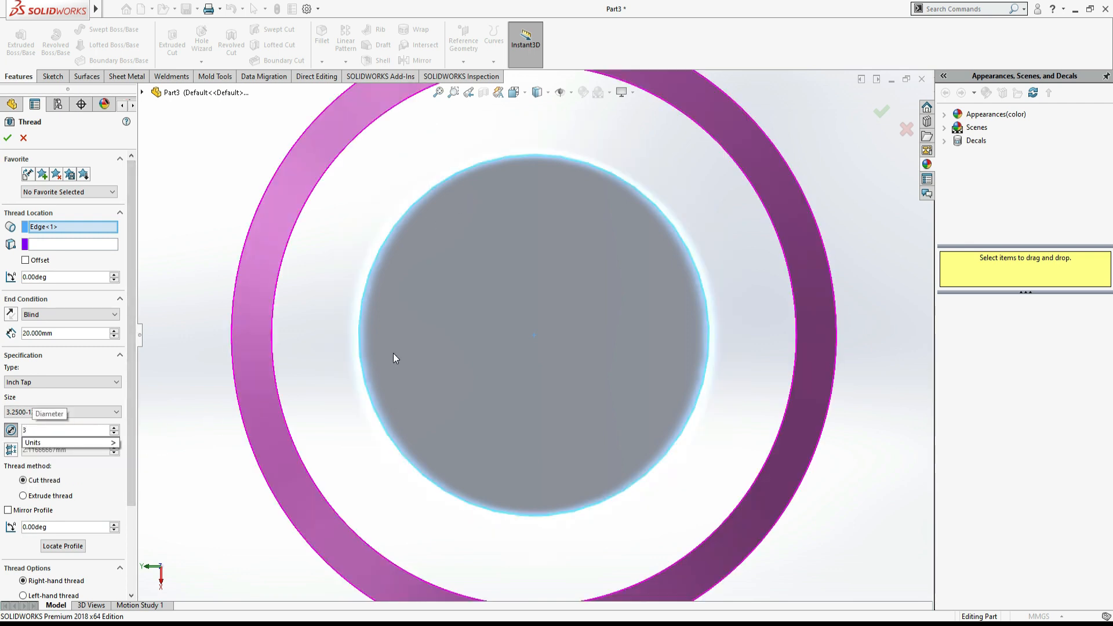
scroll(465, 325, up, 3)
middle_drag(465, 326, 520, 375)
scroll(521, 375, up, 4)
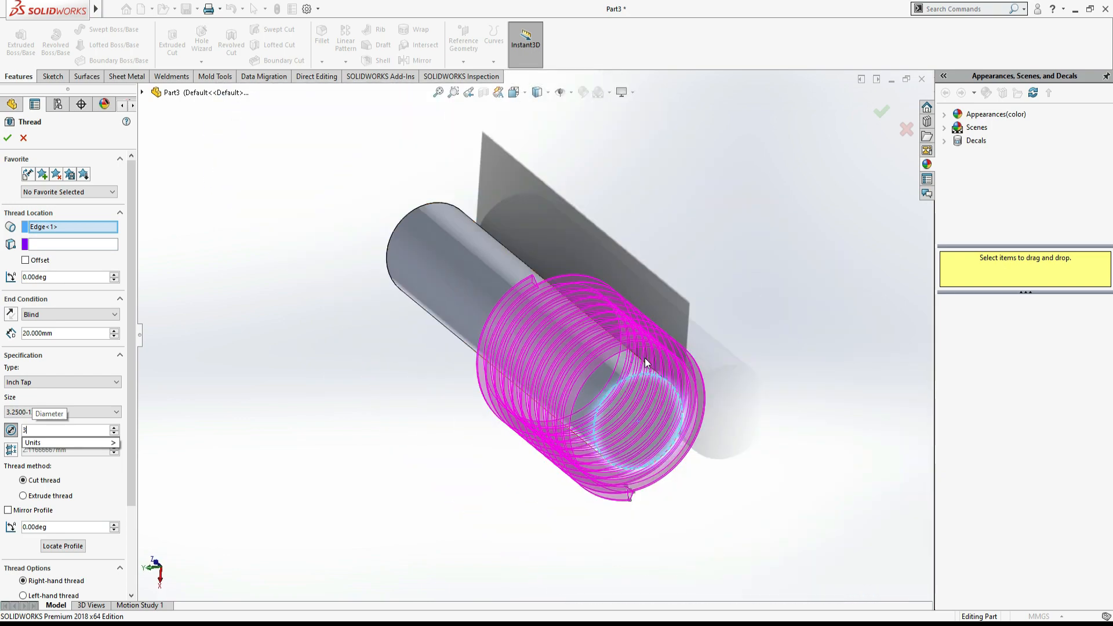
Set the thread's overridden diameter to 10 mm
click(36, 429)
text(10)
key(Return)
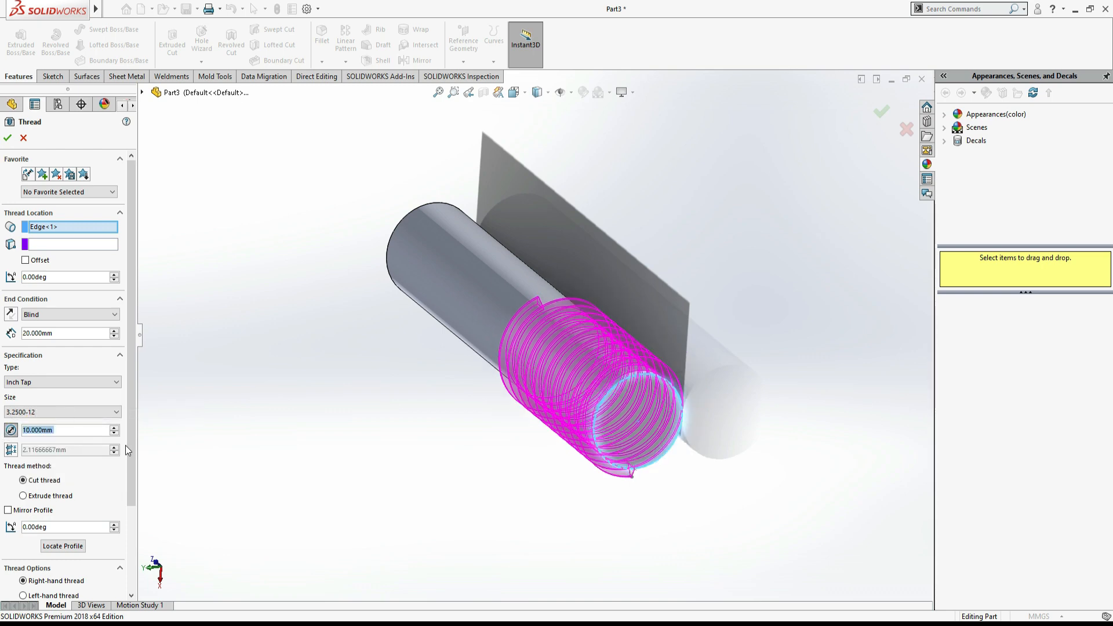
Enable the pitch override for the thread and examine the thread preview on the cylinder's end
mouse_move(464, 402)
middle_down()
mouse_move(422, 393)
mouse_move(447, 387)
middle_up()
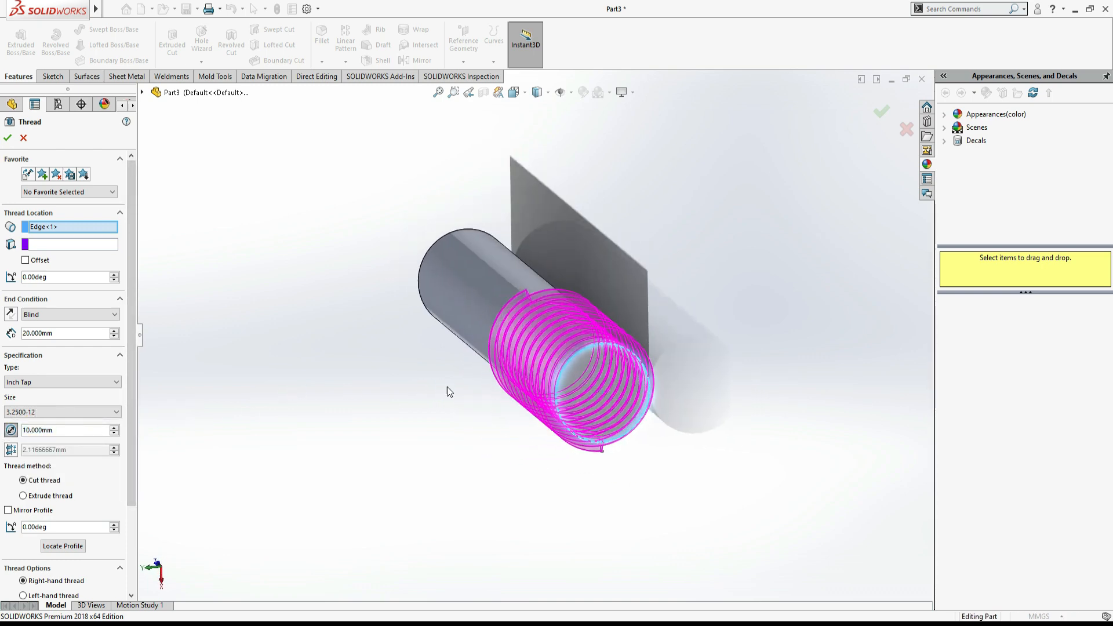
click(11, 451)
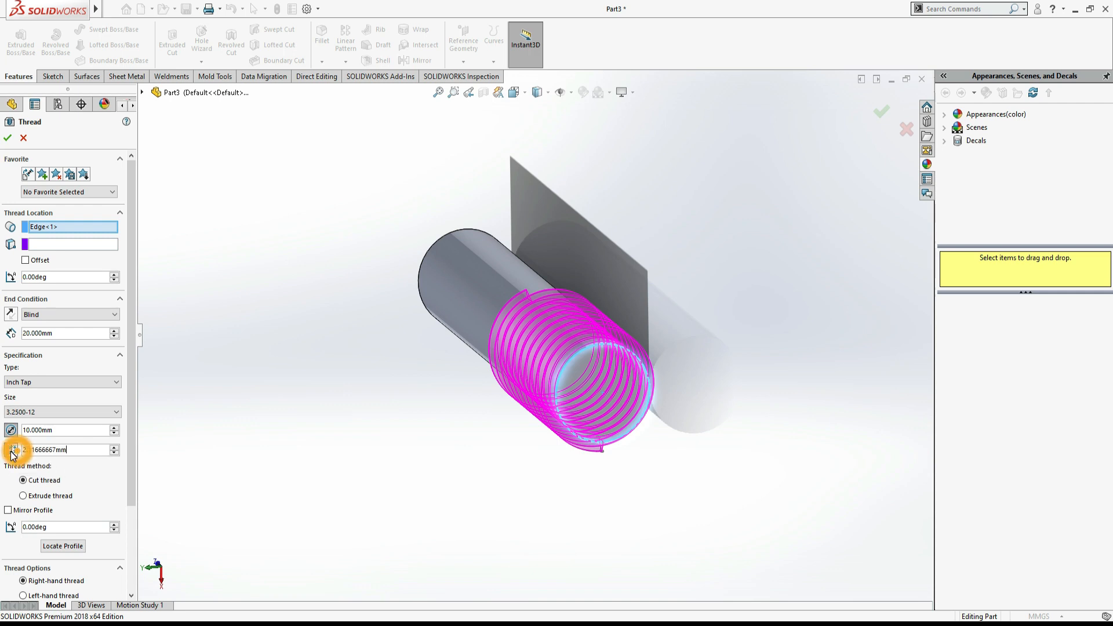
middle_drag(300, 429, 336, 510)
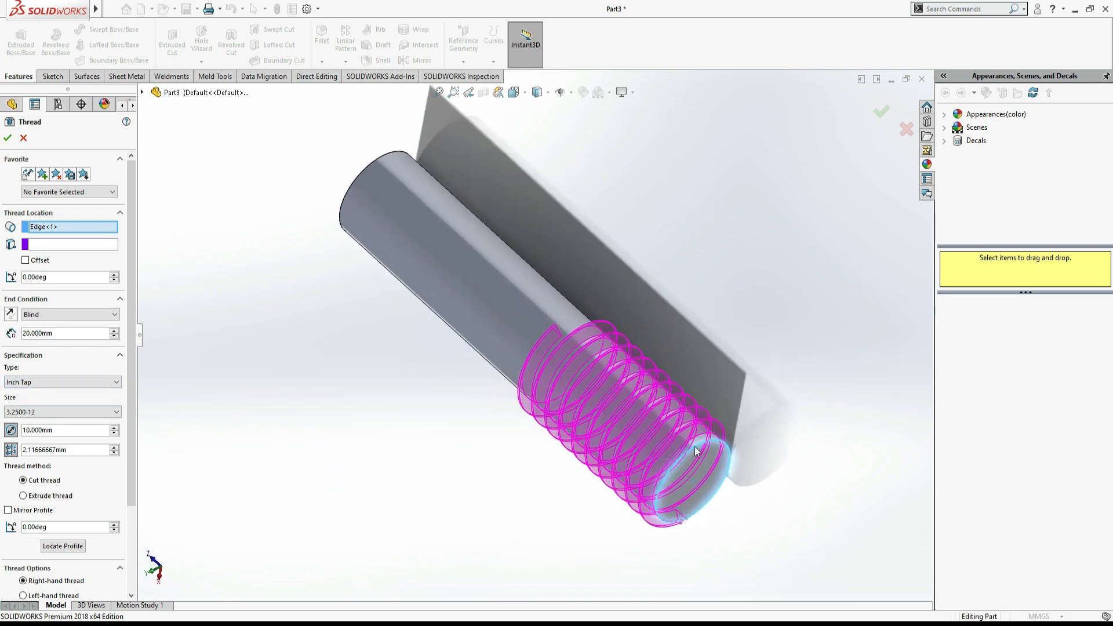
scroll(684, 398, down, 3)
middle_drag(669, 382, 286, 267)
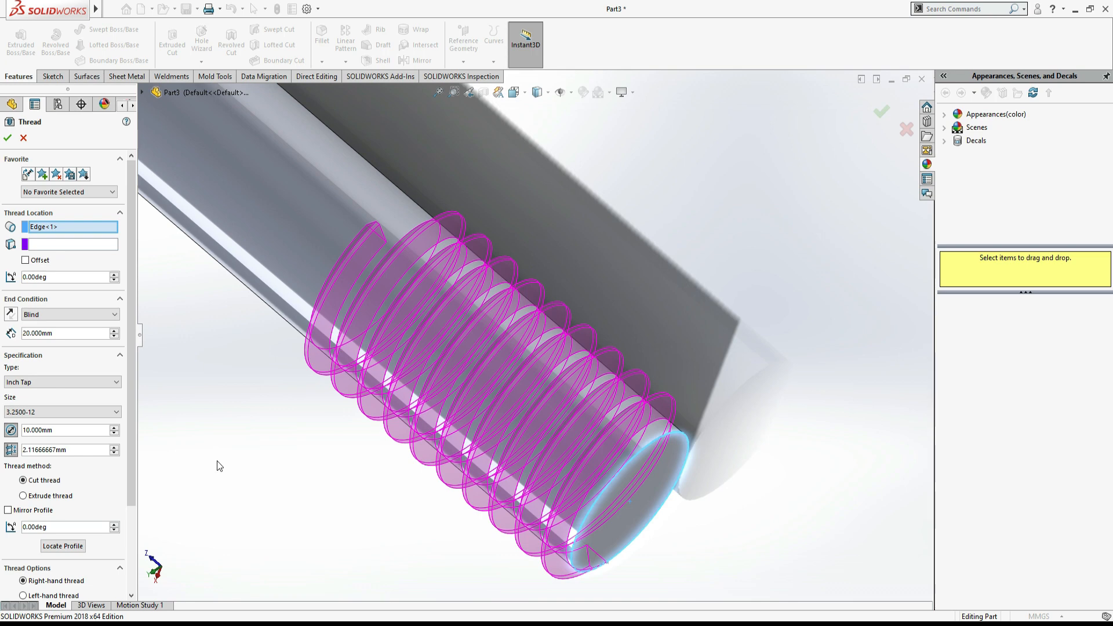
Try thread pitches of 3 mm, 5 mm and 2 mm in turn and compare the previews
double_click(85, 451)
text(3)
key(Return)
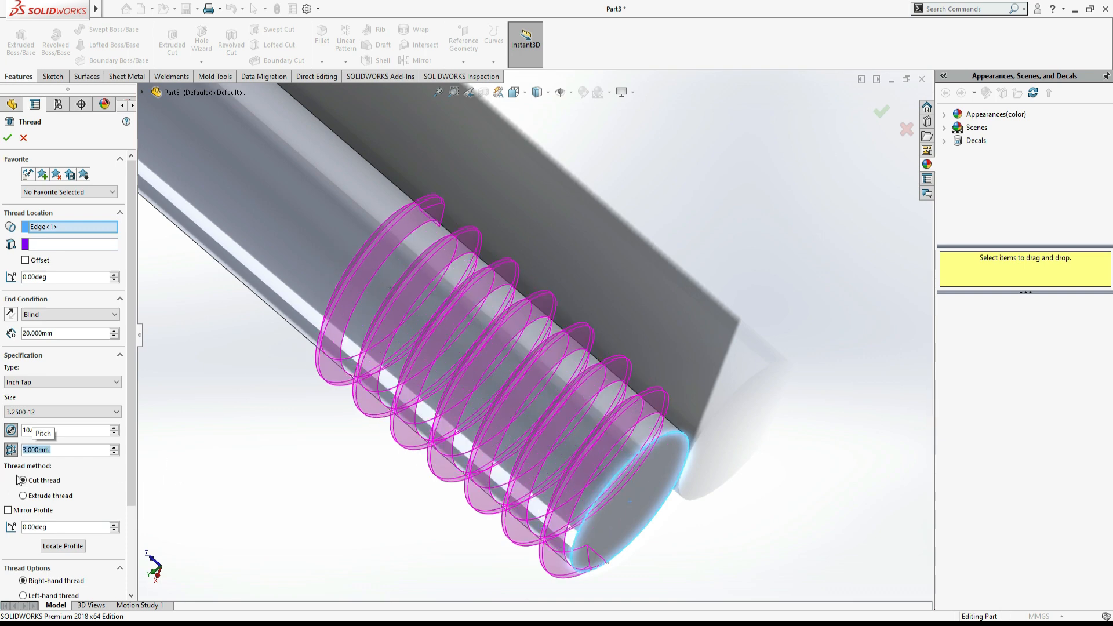
click(90, 452)
text(5)
key(Return)
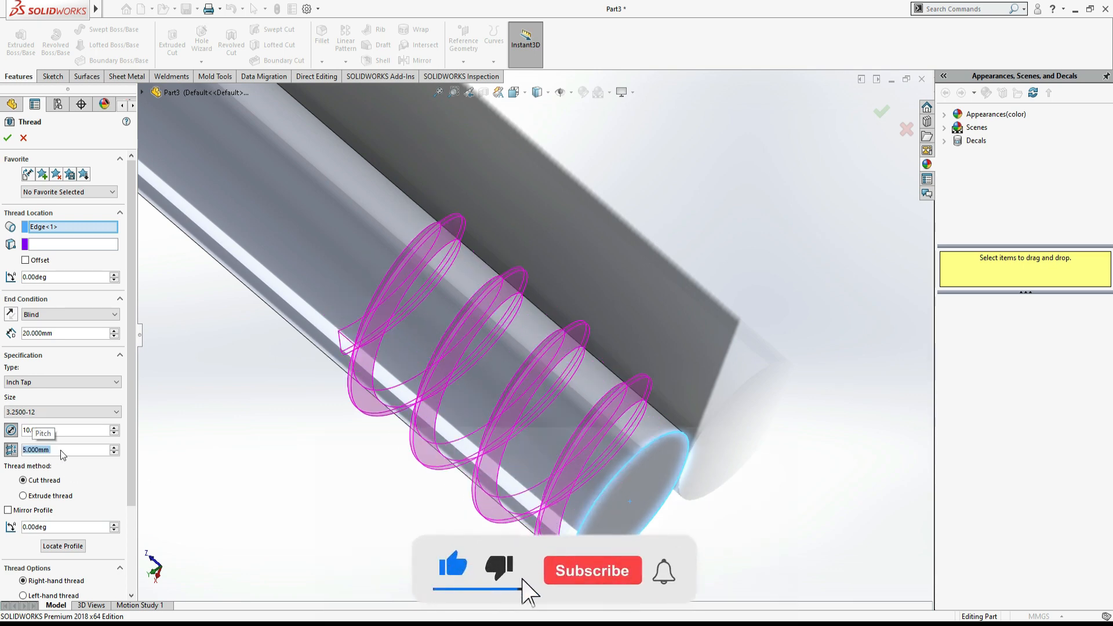
text(2)
key(Return)
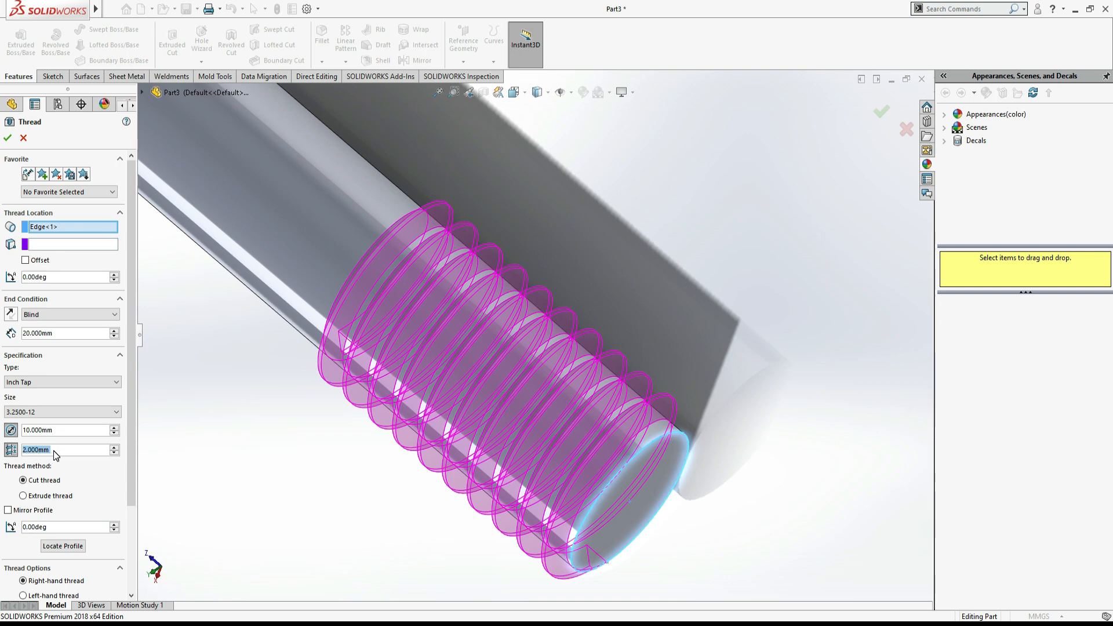
Set the thread's overridden pitch to 2.5 mm and switch the thread method to Extrude thread
text(2.5)
key(Return)
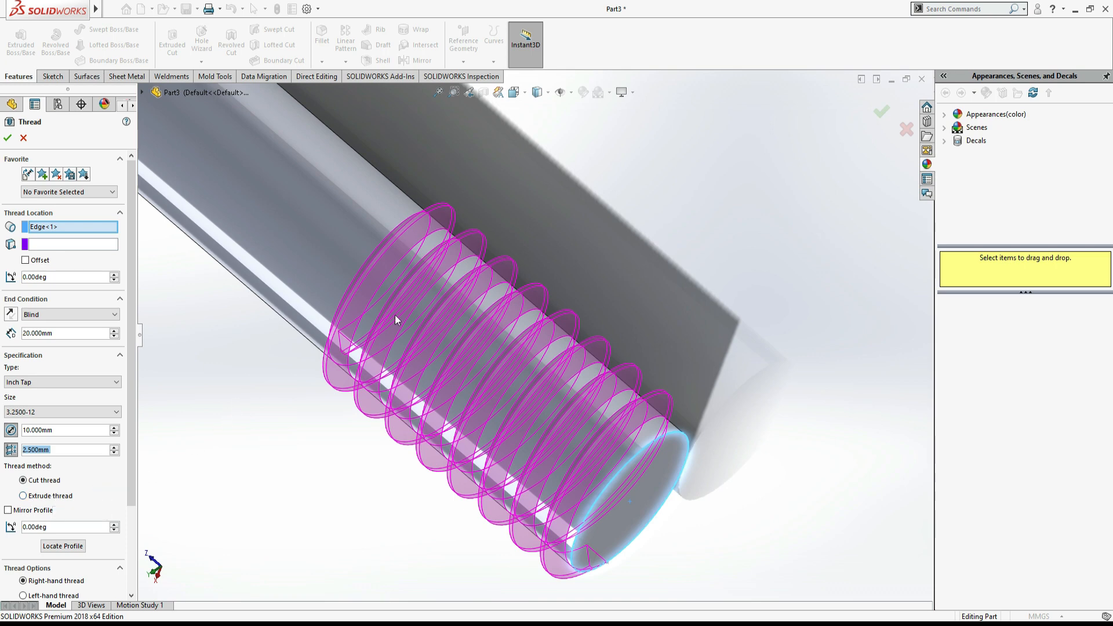
scroll(701, 354, up, 3)
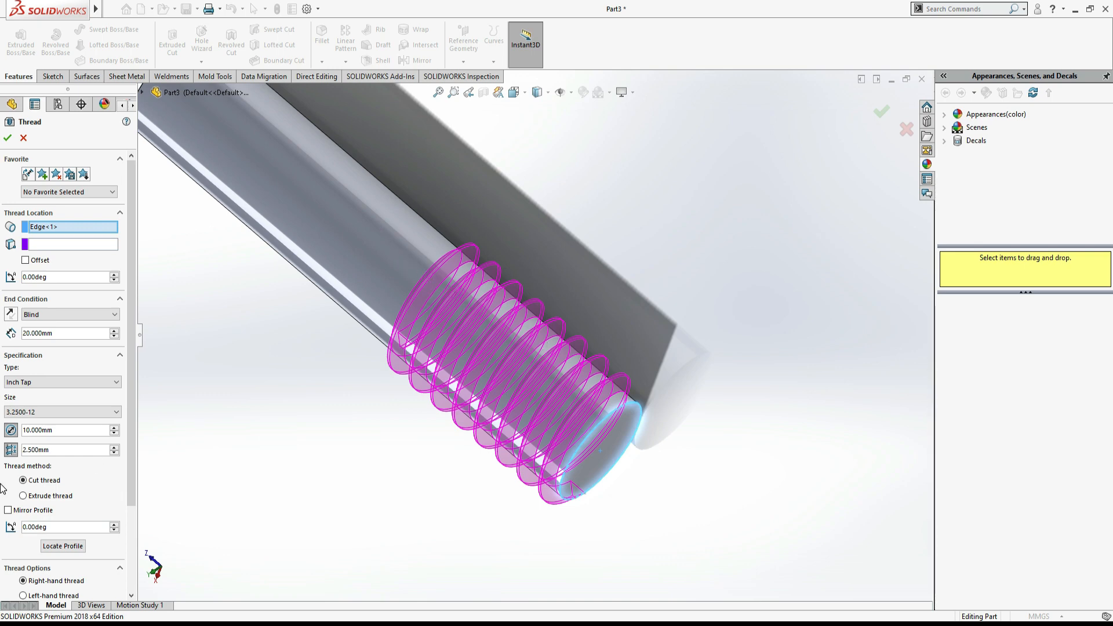
click(32, 496)
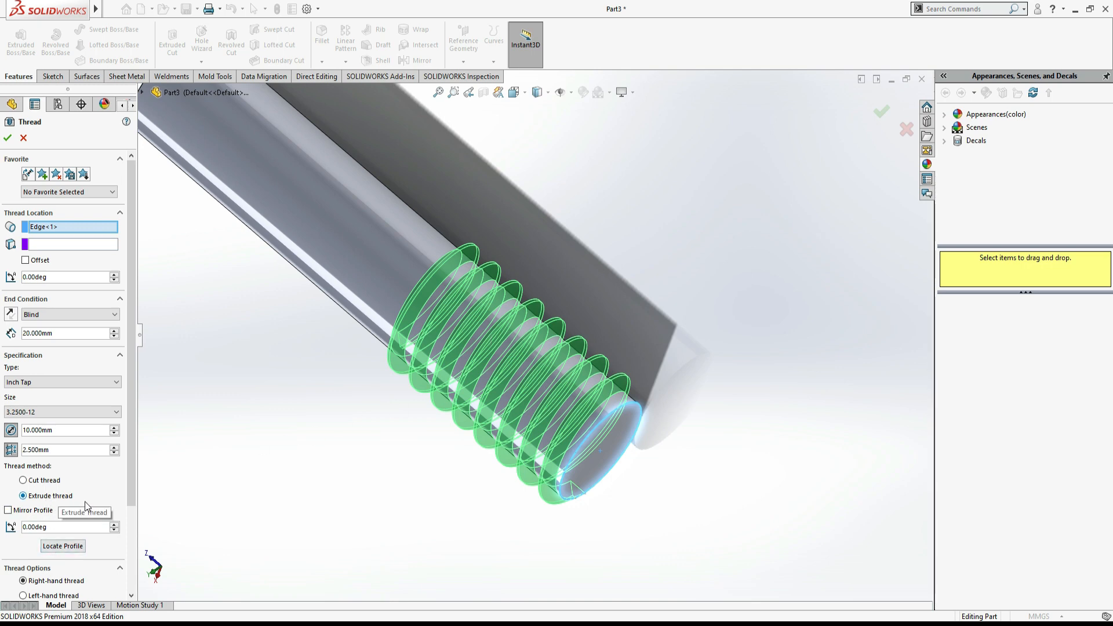
Preview the thread as left-hand, return it to right-hand and create the extruded thread
scroll(85, 502, down, 3)
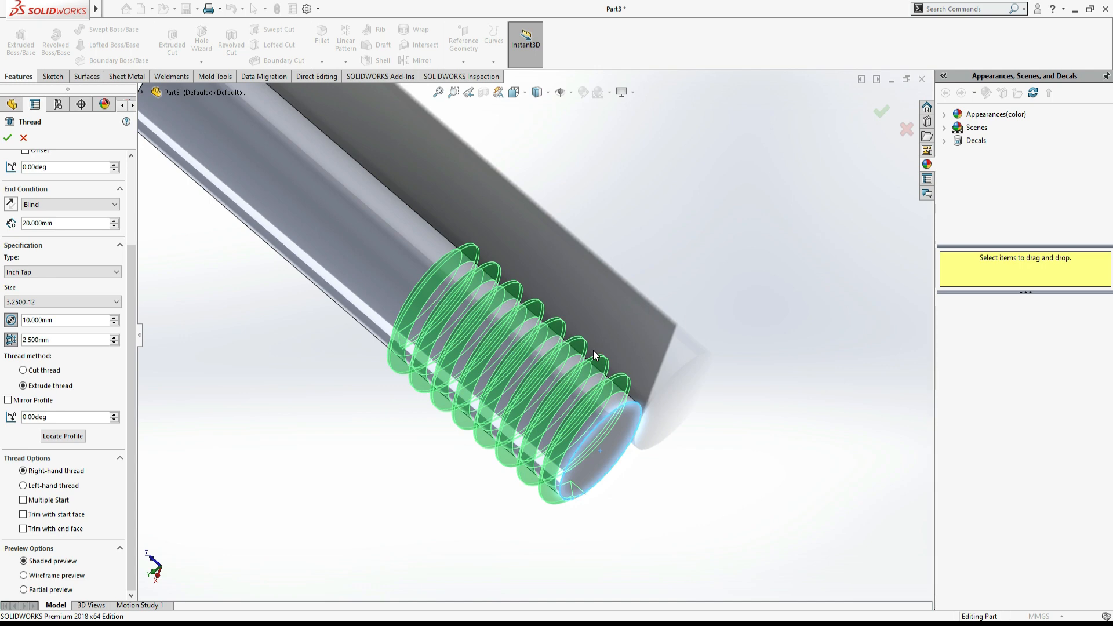
click(24, 486)
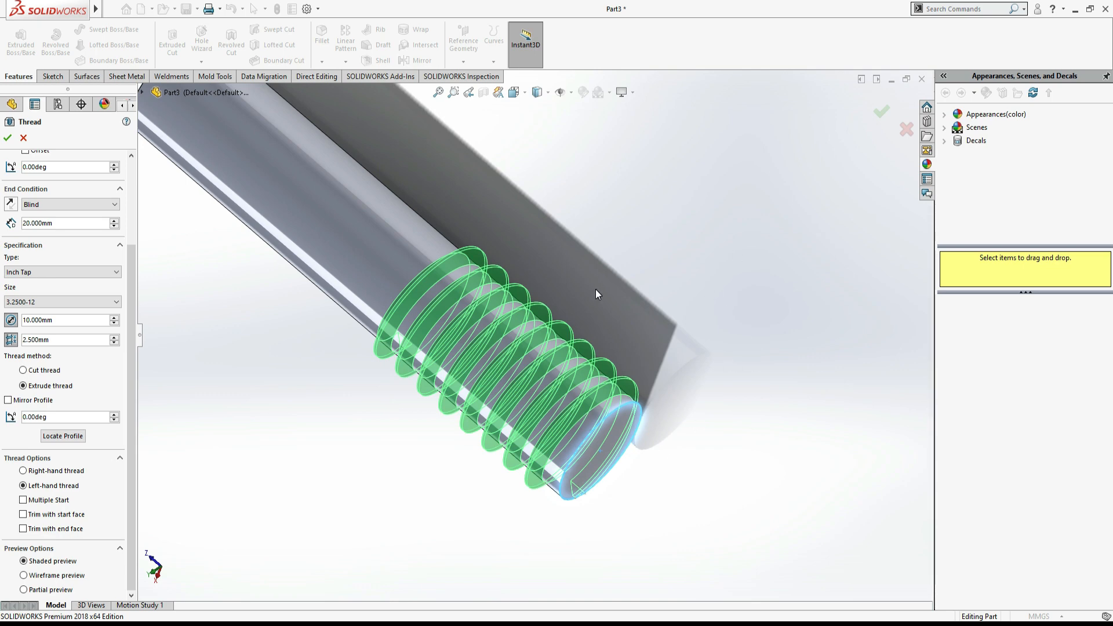
click(40, 471)
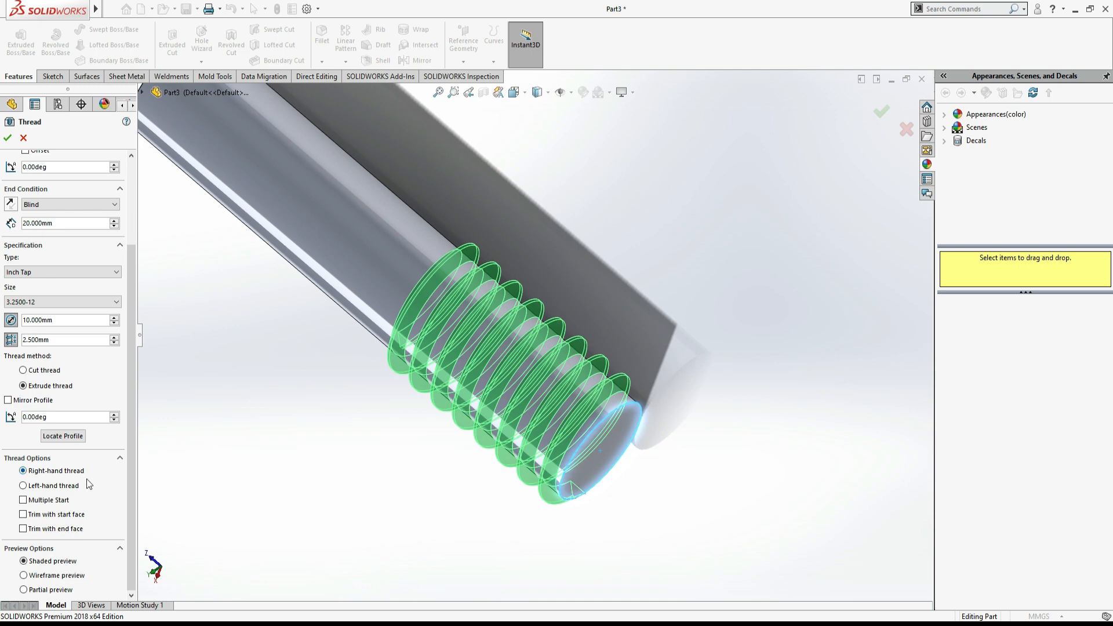
click(7, 139)
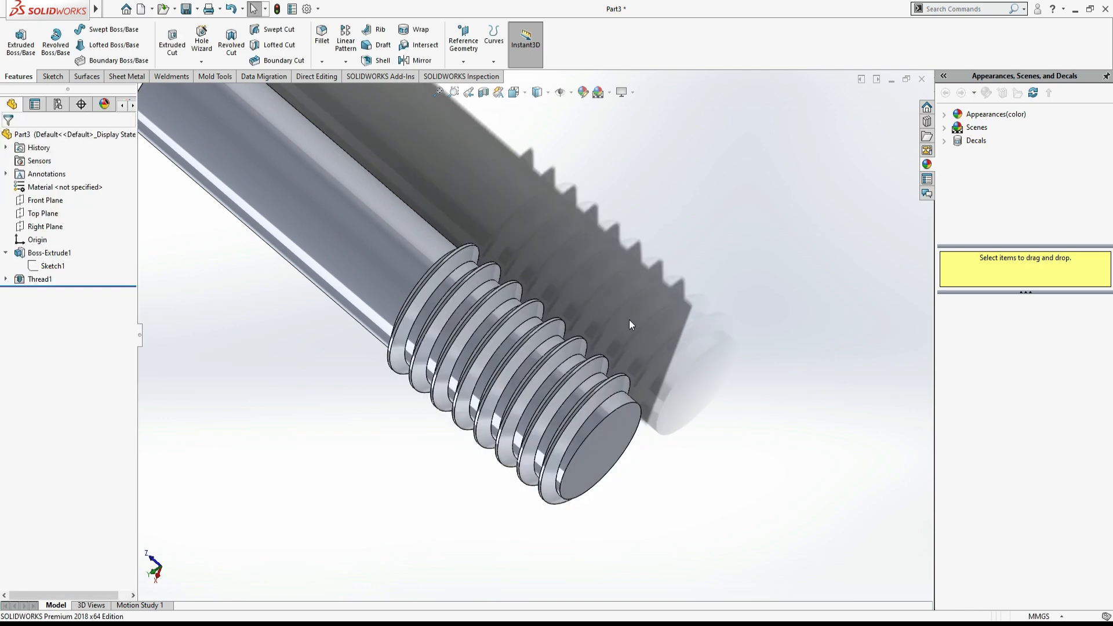
Open the thread feature for editing and try a pitch of 1.5 mm
middle_drag(678, 338, 653, 502)
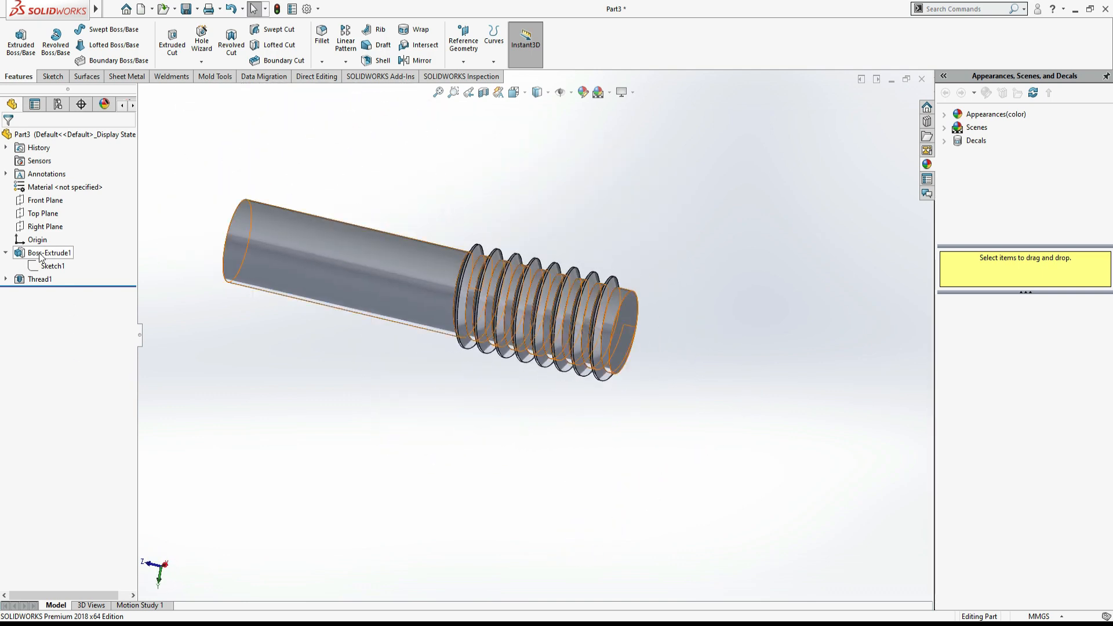
right_click(41, 278)
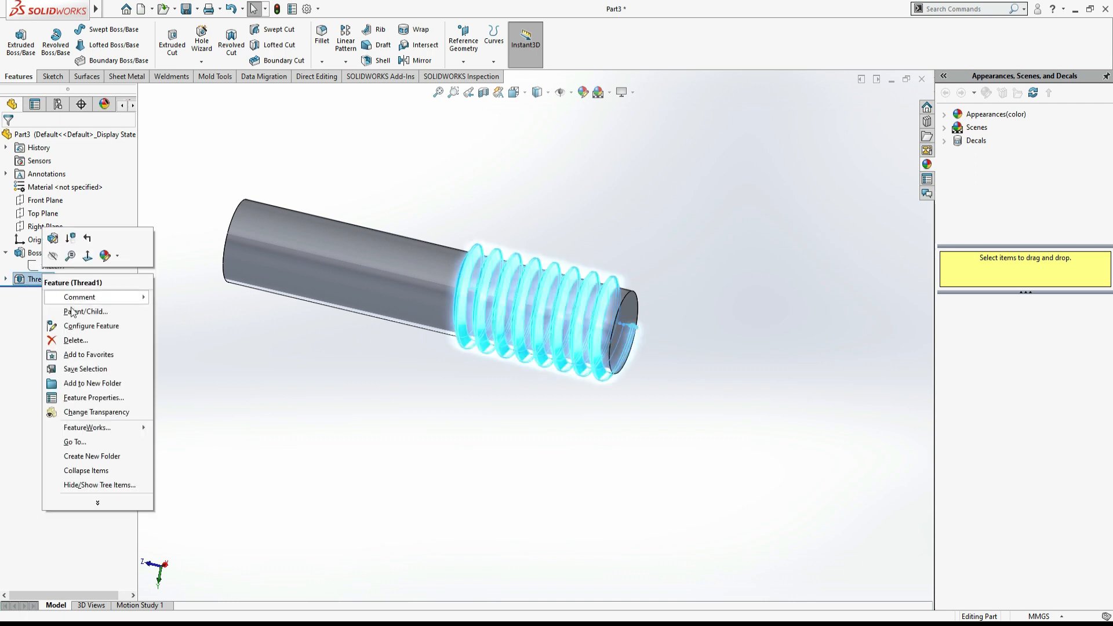
click(59, 247)
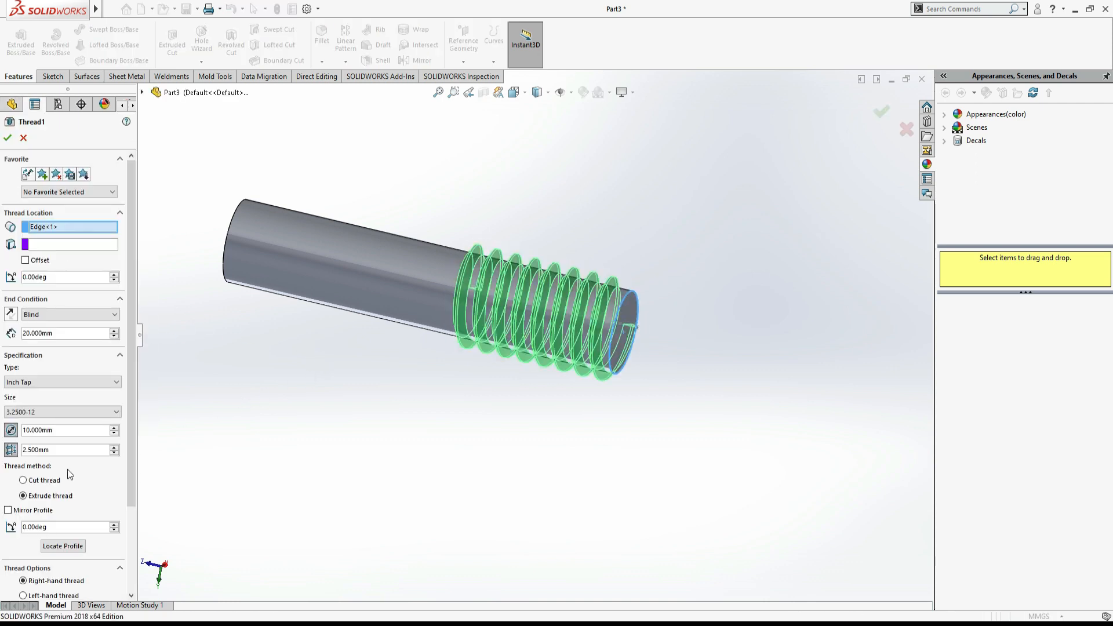
click(65, 451)
text(1.5)
key(Return)
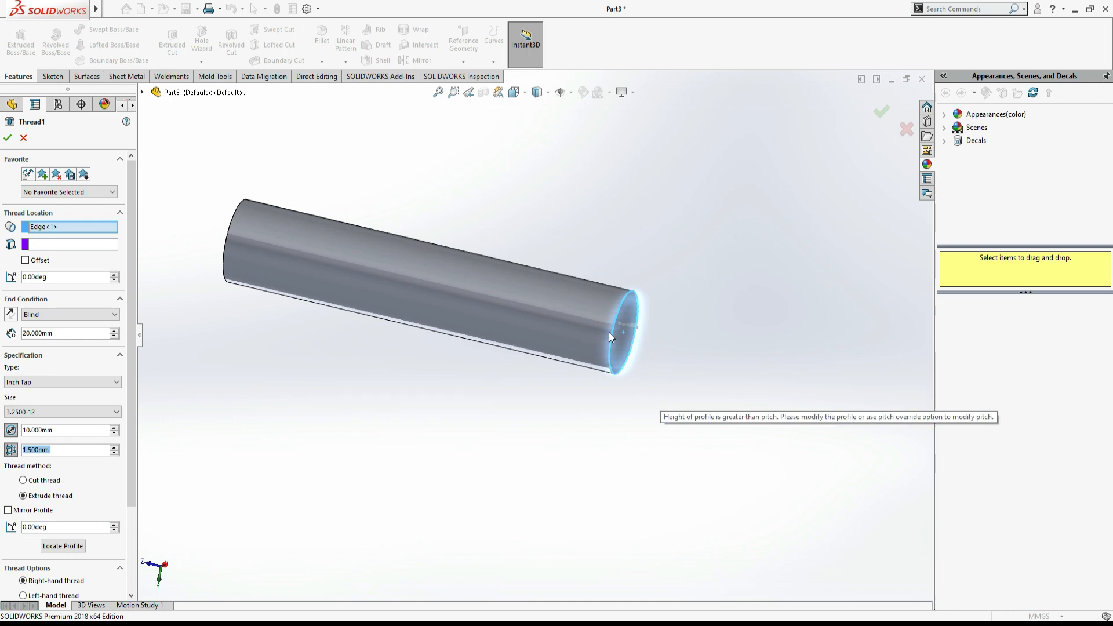
middle_drag(649, 236, 514, 307)
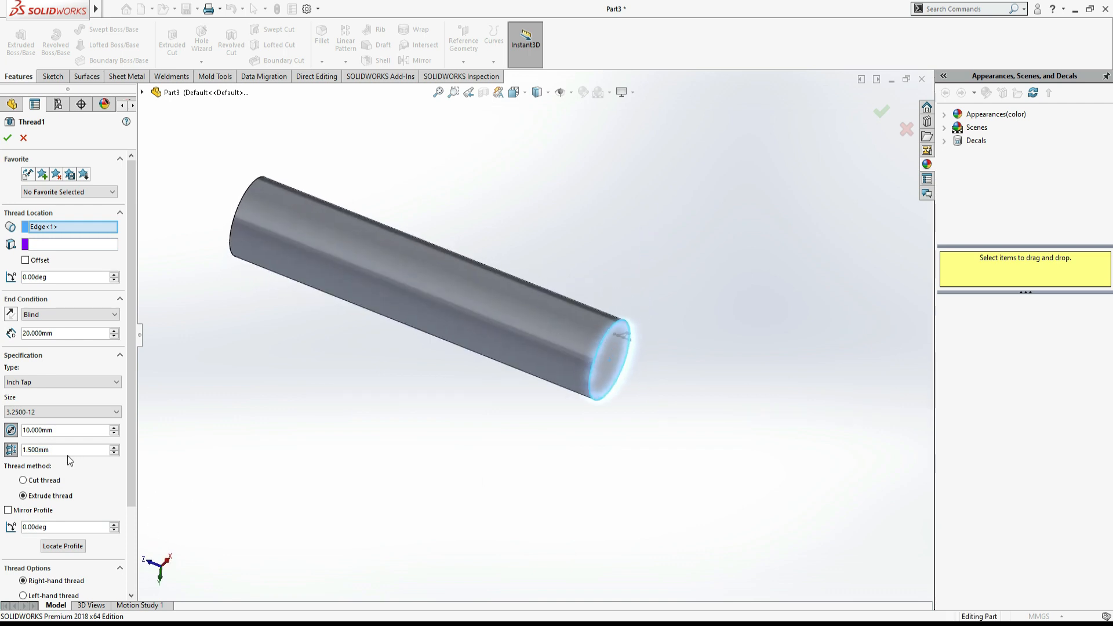
Try a pitch of 2 mm for the extruded thread and examine the preview up close
drag(67, 452, 5, 452)
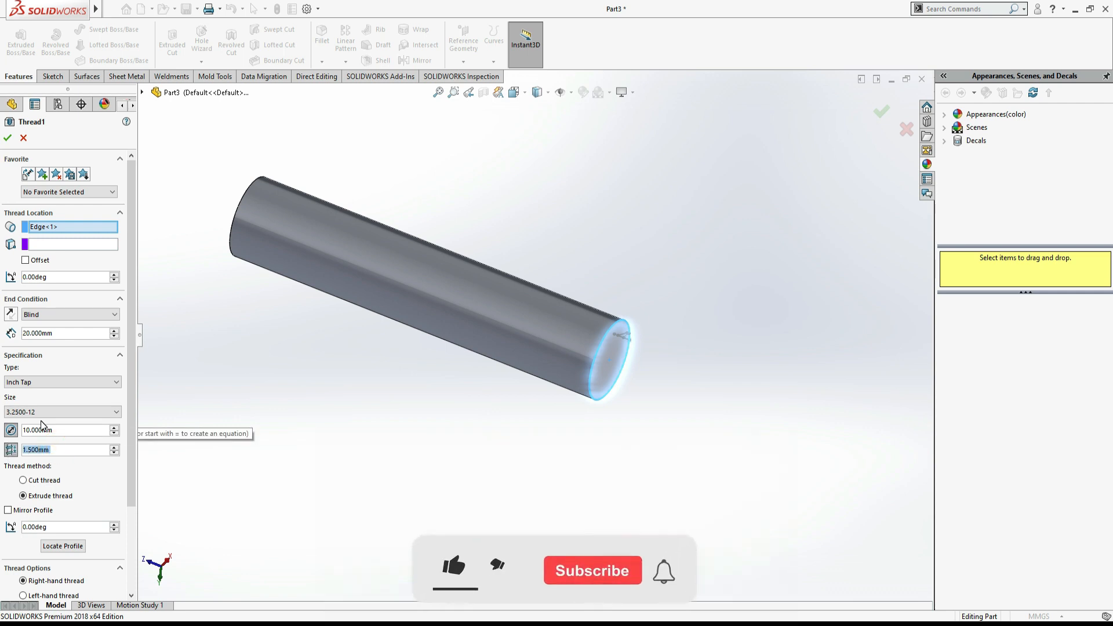
text(2)
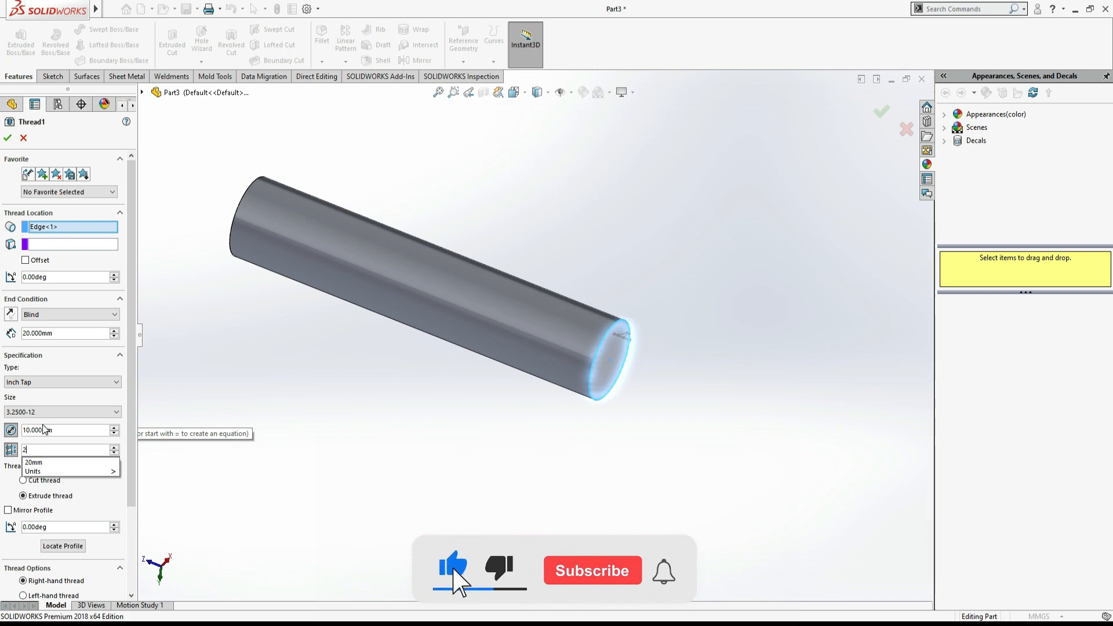
key(Return)
middle_drag(409, 436, 418, 492)
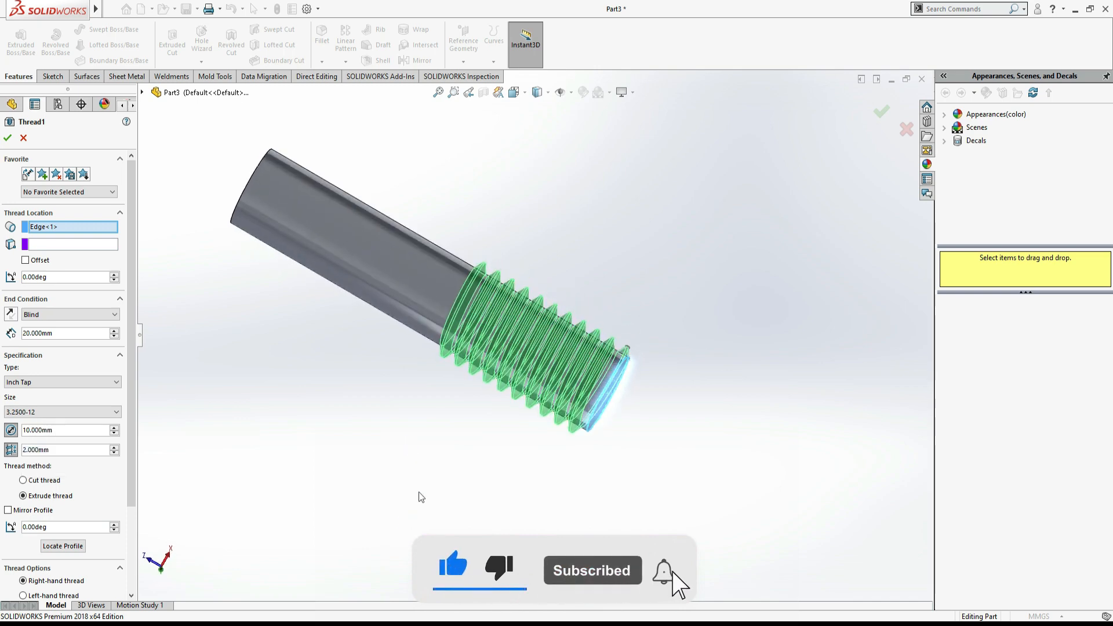
scroll(484, 250, down, 3)
scroll(483, 249, down, 3)
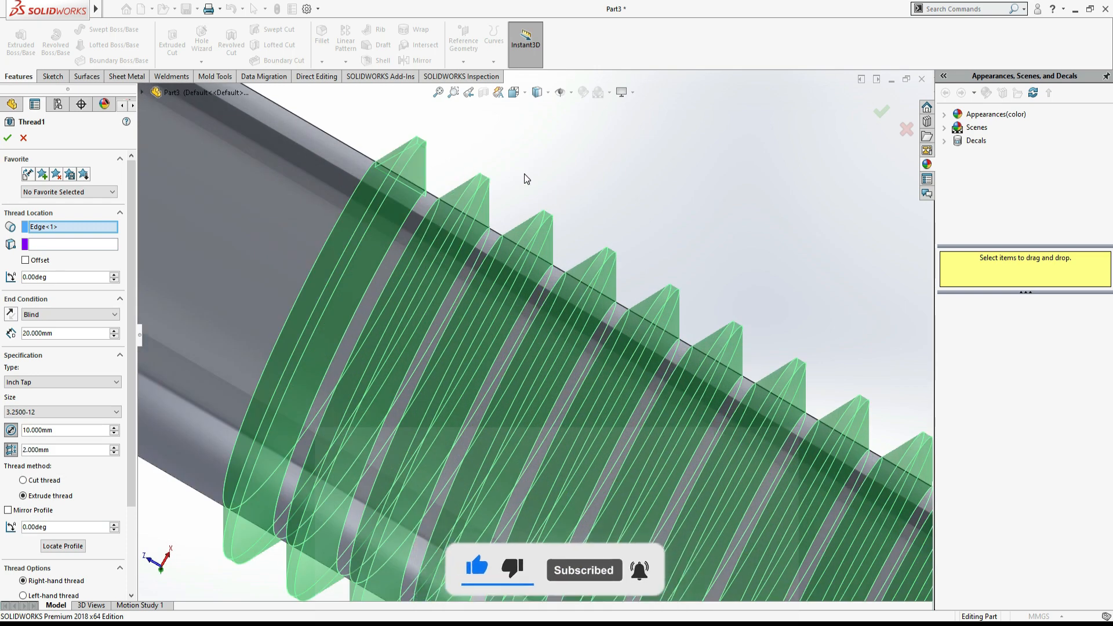
Set the extruded thread's pitch to 5 mm, apply the edit and inspect the coarser thread
double_click(56, 450)
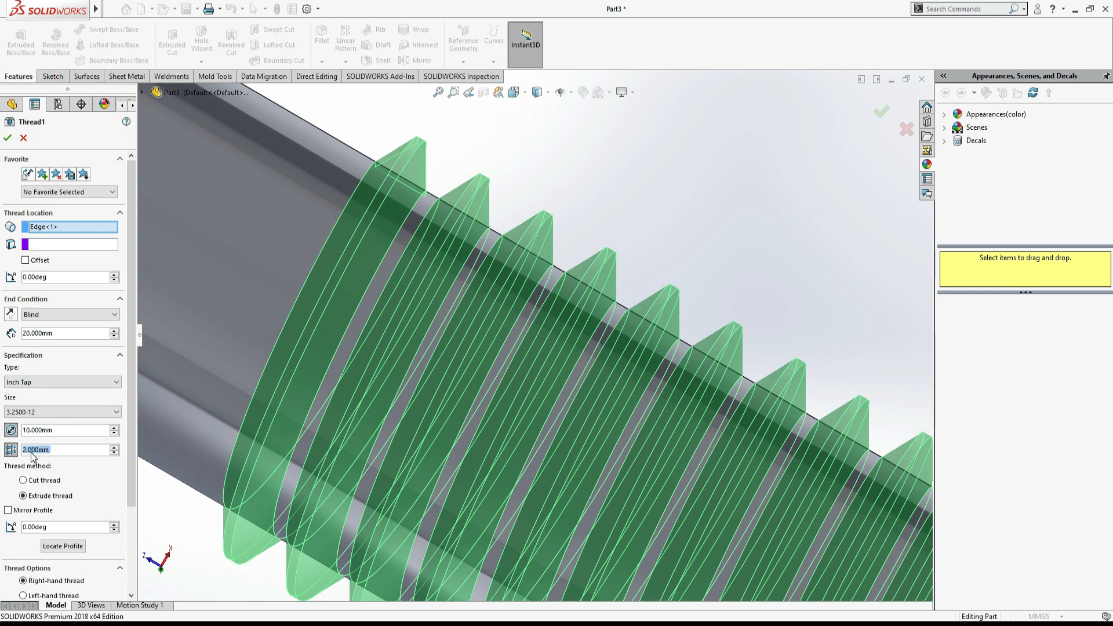
text(5)
key(Return)
scroll(589, 440, up, 5)
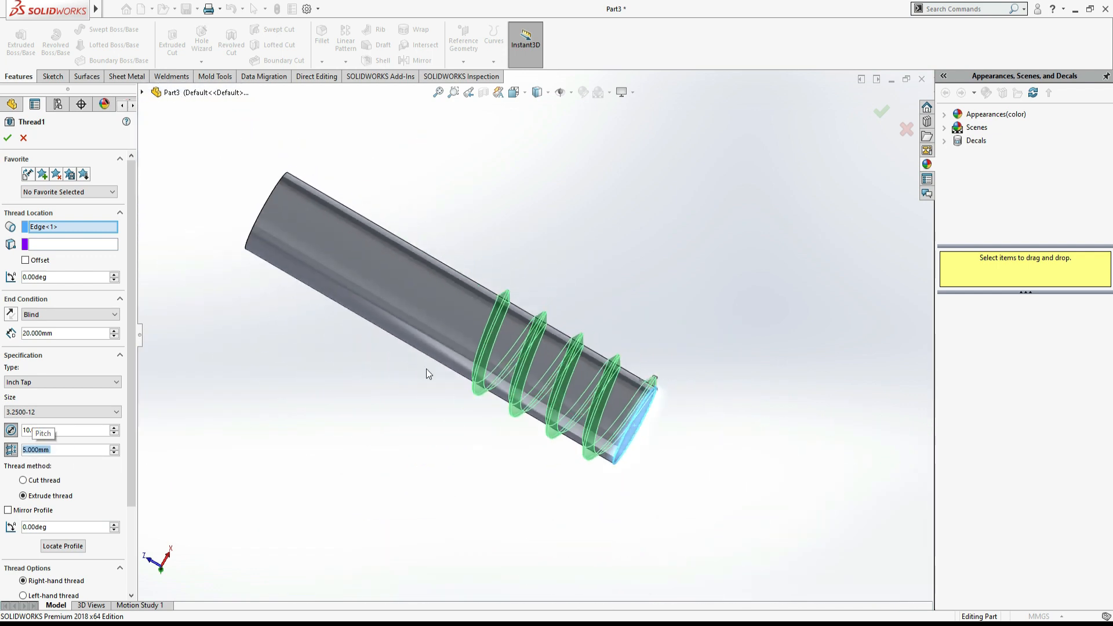
click(7, 137)
click(348, 379)
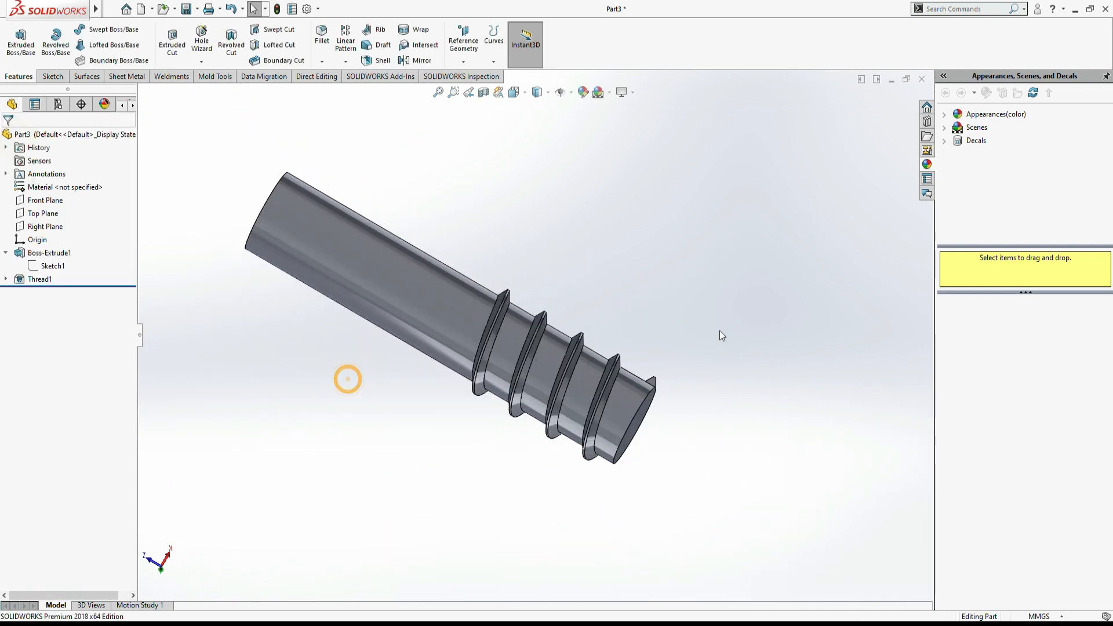
scroll(718, 332, up, 2)
middle_drag(718, 335, 691, 377)
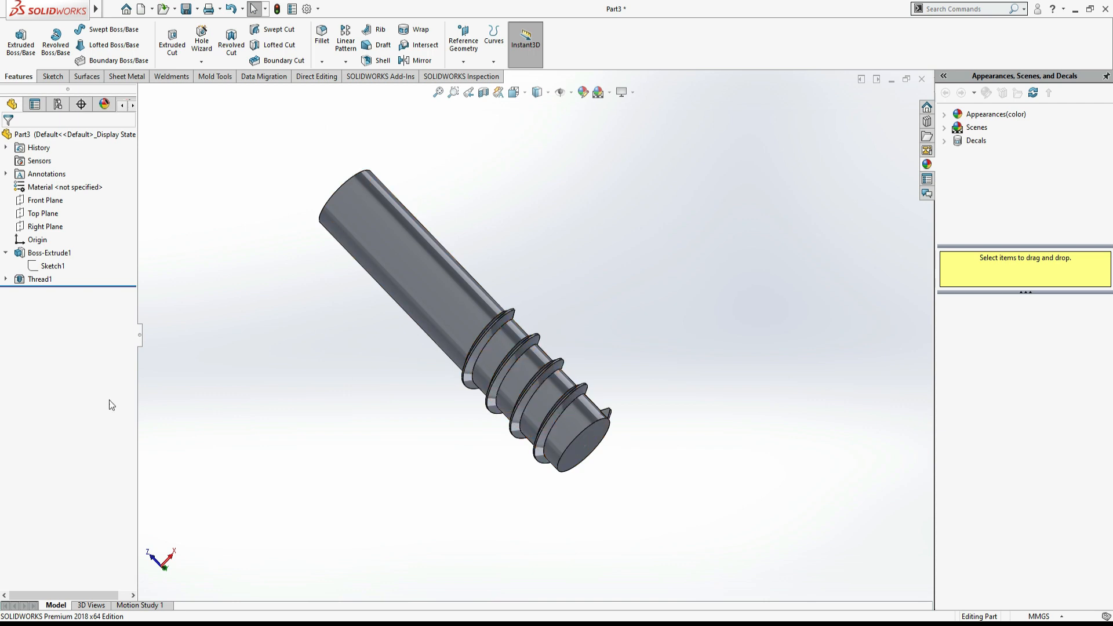
Edit the thread feature to make it a left-hand thread and apply the change
right_click(36, 281)
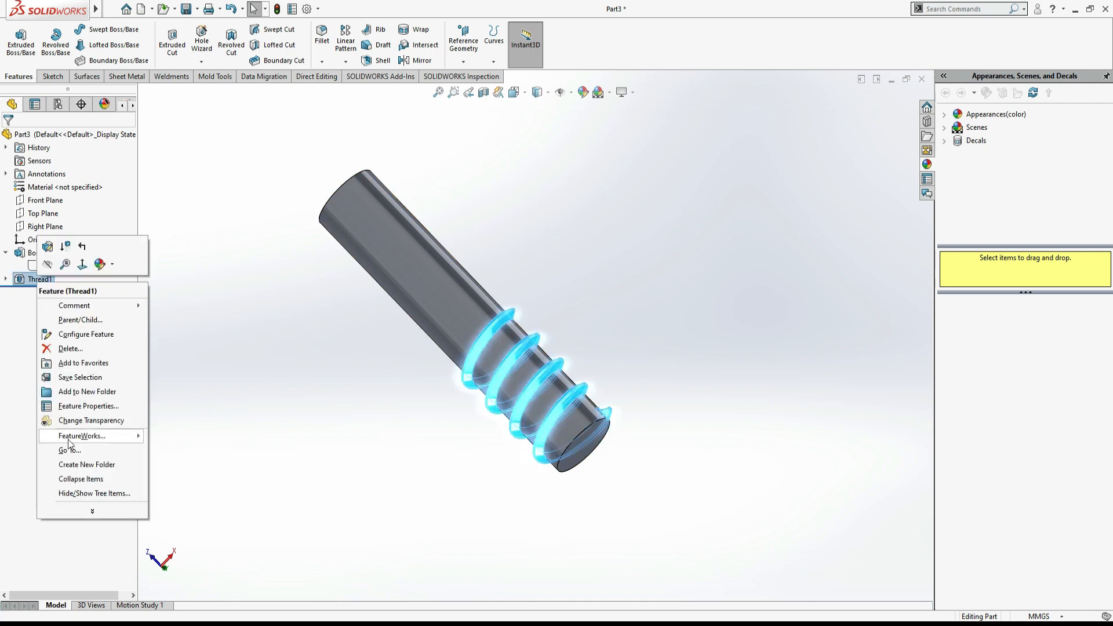
click(44, 247)
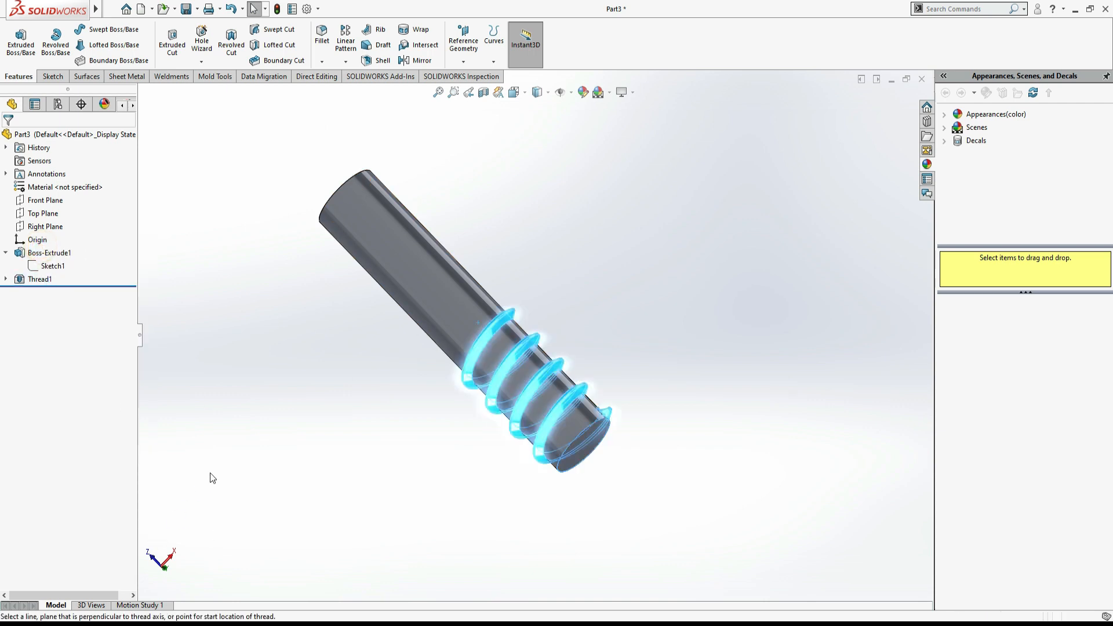
scroll(48, 482, down, 3)
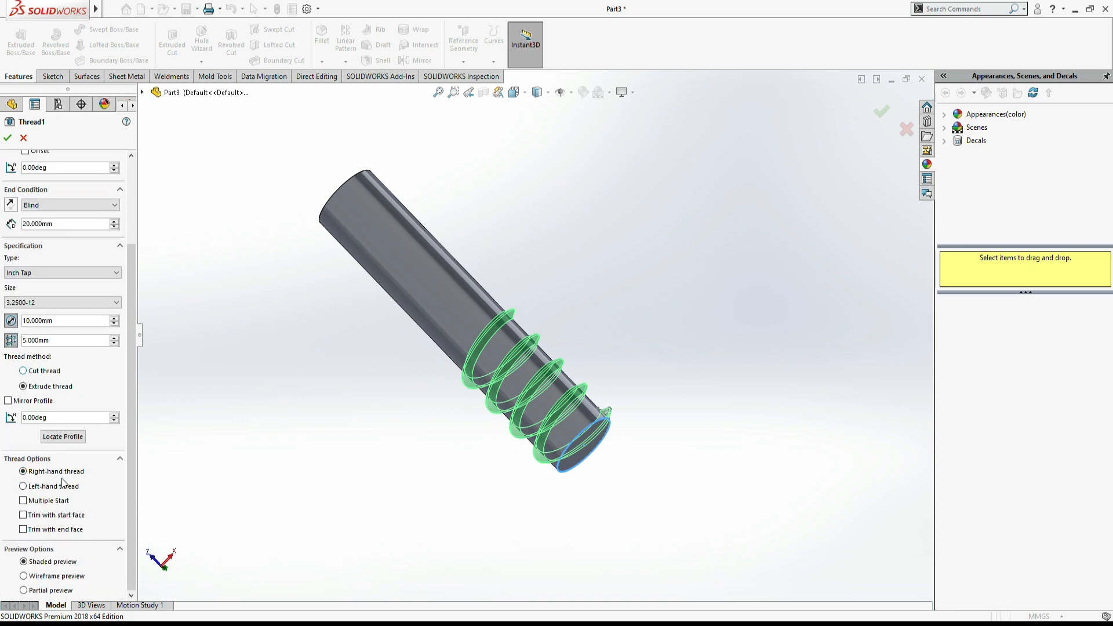
click(34, 488)
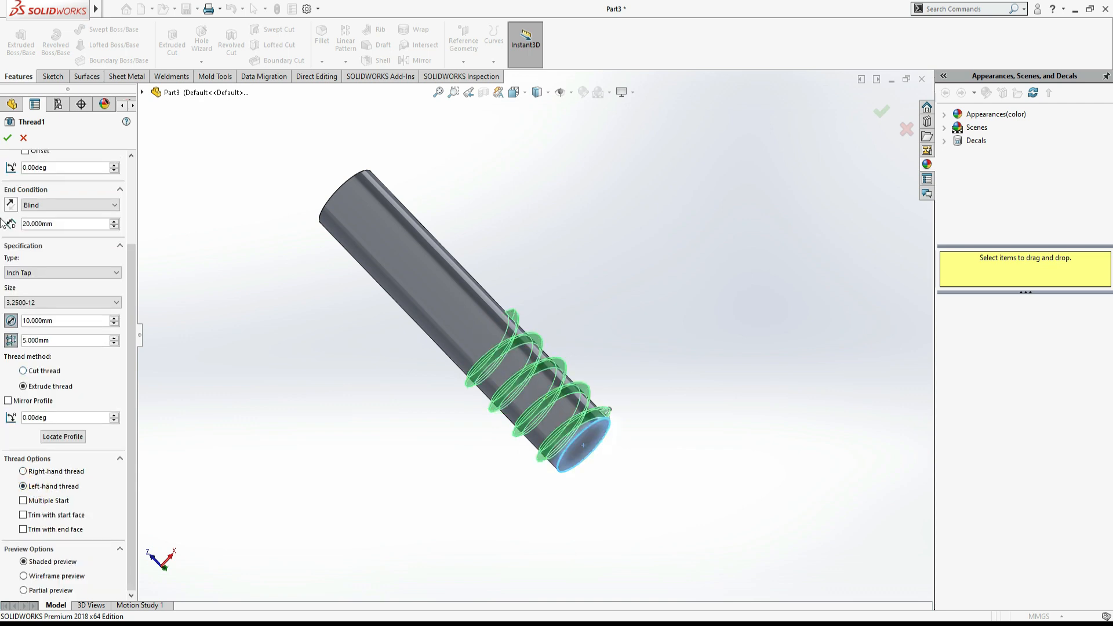
click(8, 140)
click(583, 297)
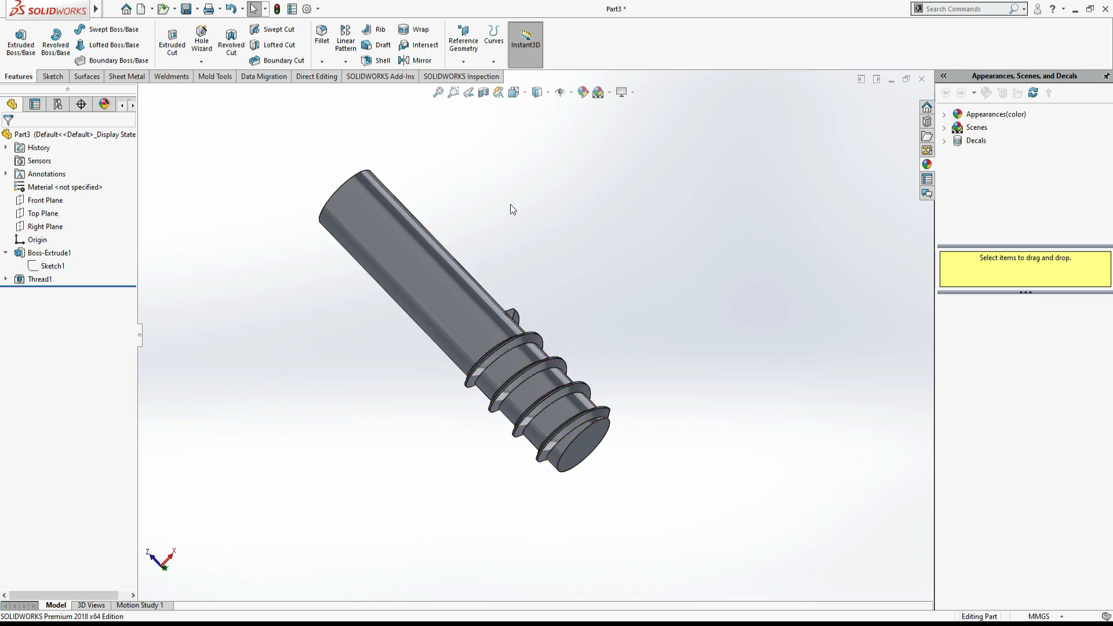
Open the thread feature for editing and change its size to 3.5000-4
right_click(34, 280)
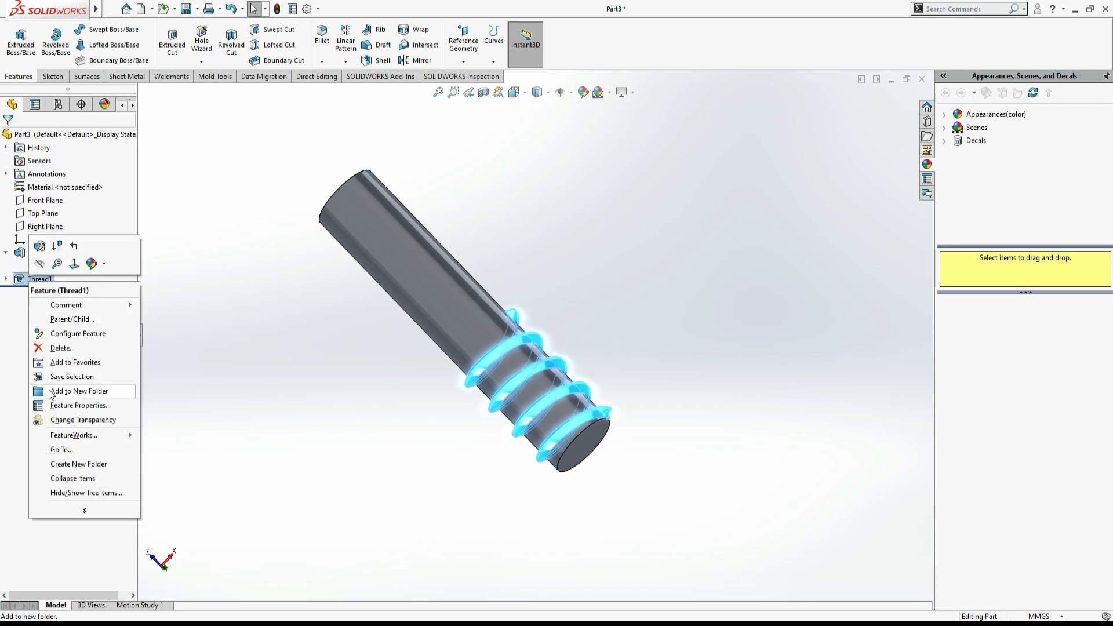
click(40, 247)
scroll(101, 416, up, 1)
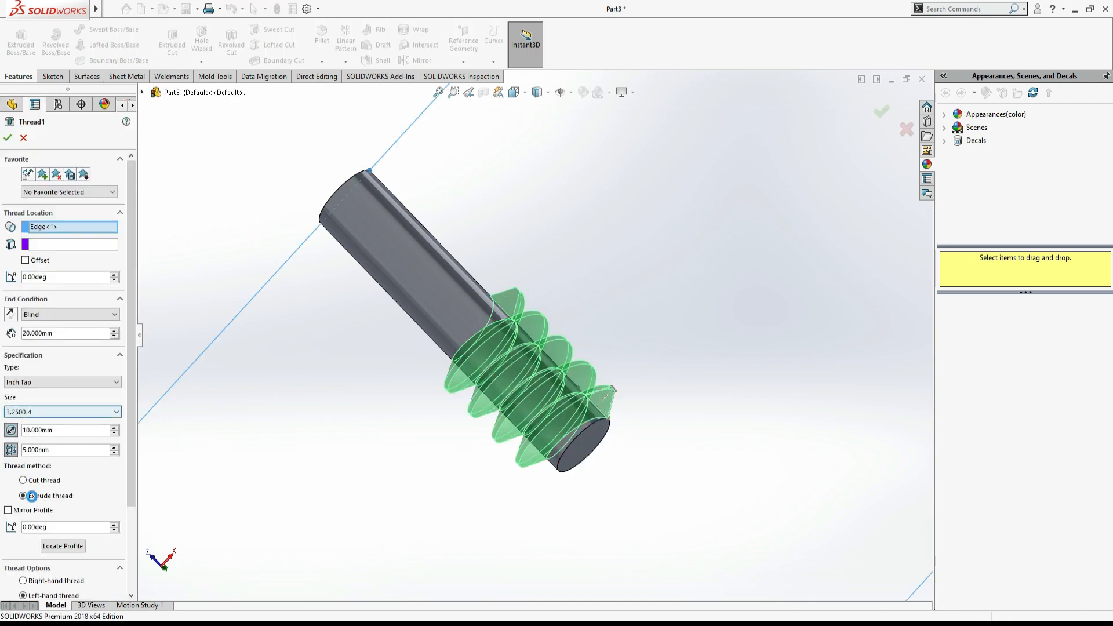
scroll(37, 485, down, 1)
scroll(38, 481, up, 1)
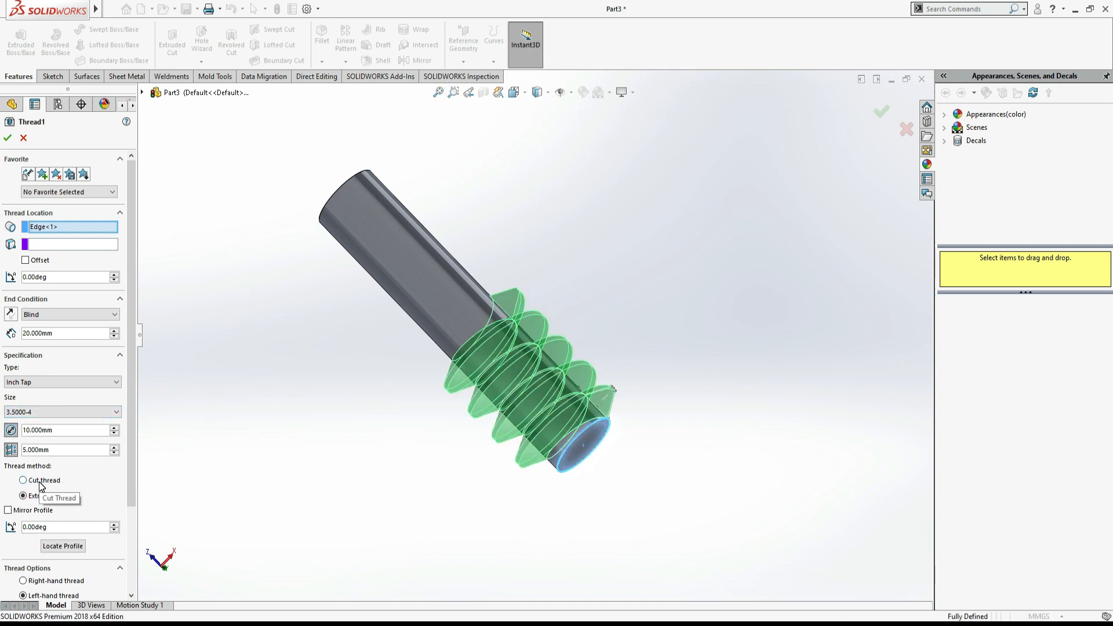
Leave the thread feature's edit and create a new part document
click(7, 138)
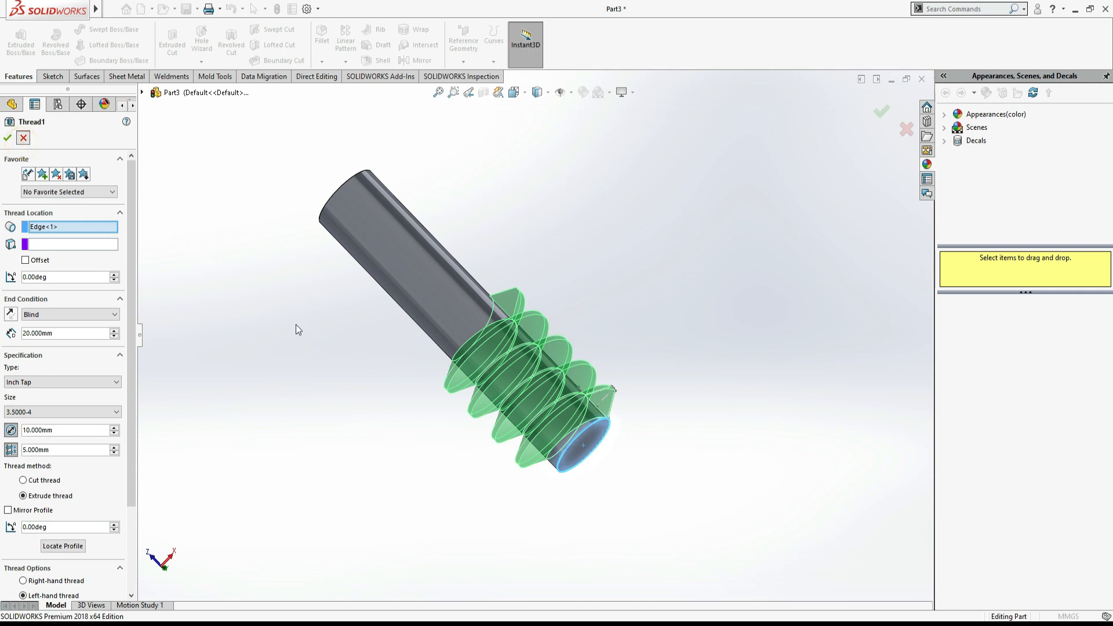
click(299, 325)
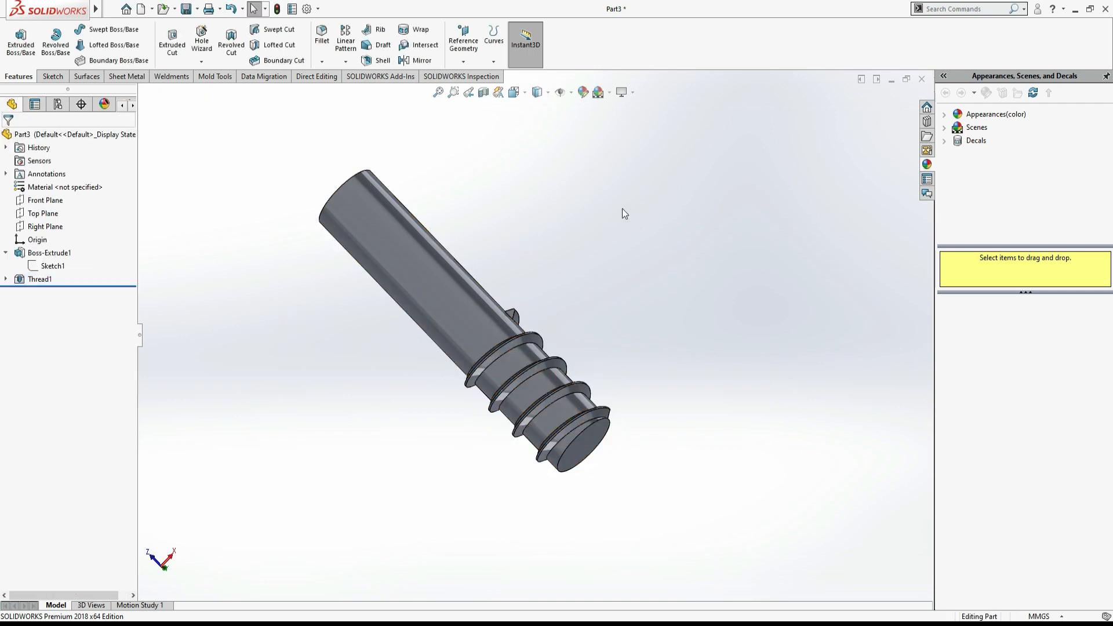
click(141, 9)
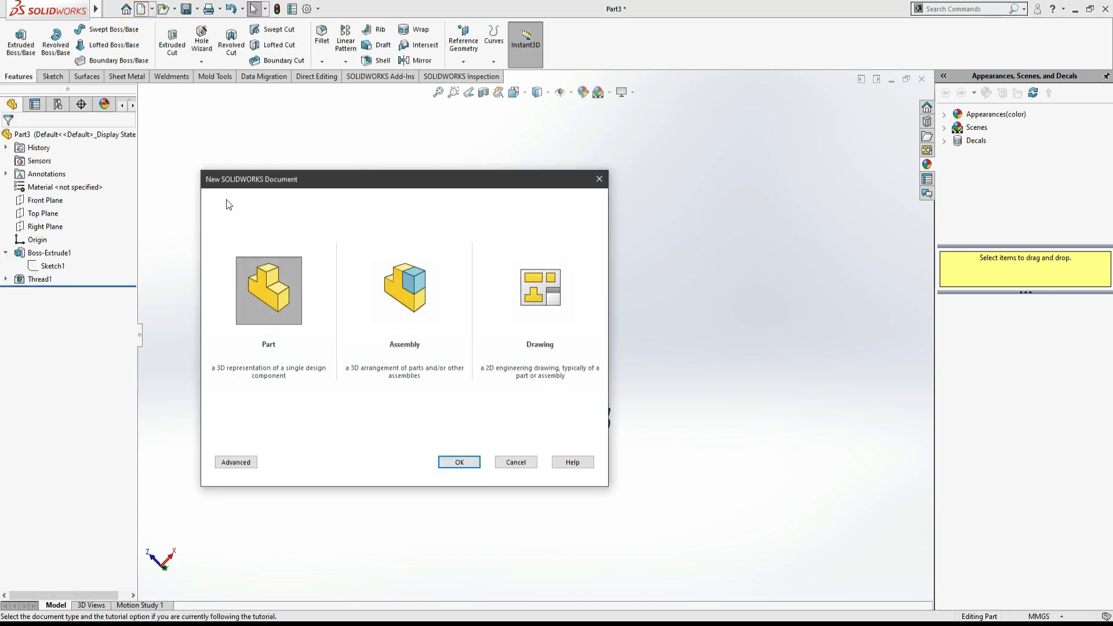
double_click(259, 259)
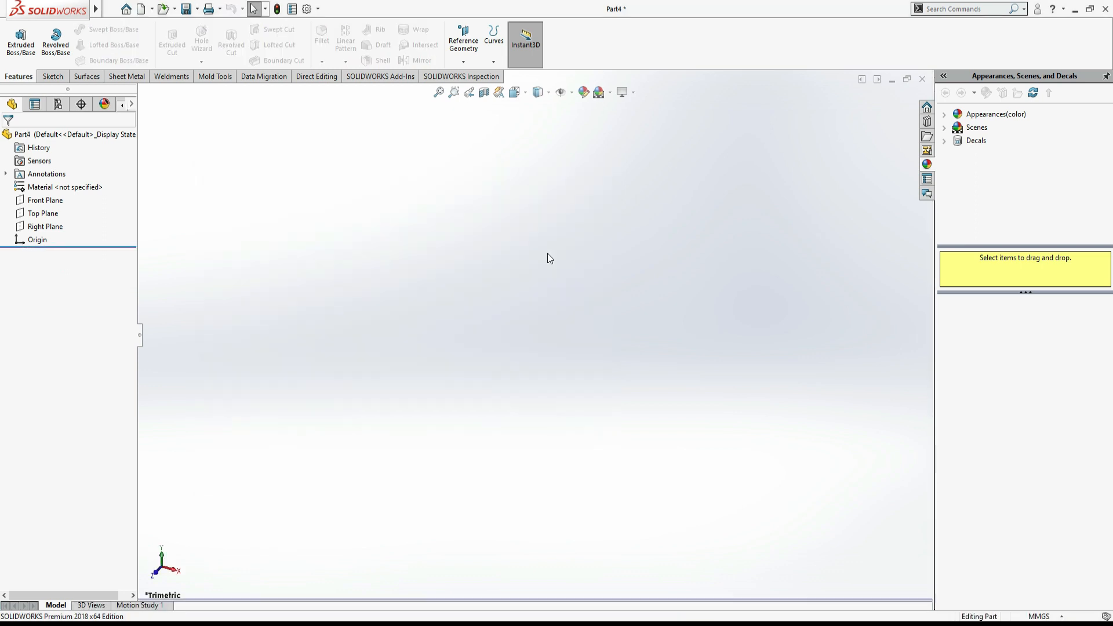
Sketch two concentric circles of about 76 mm and 110 mm diameter on the Front Plane, centred on the origin
click(45, 200)
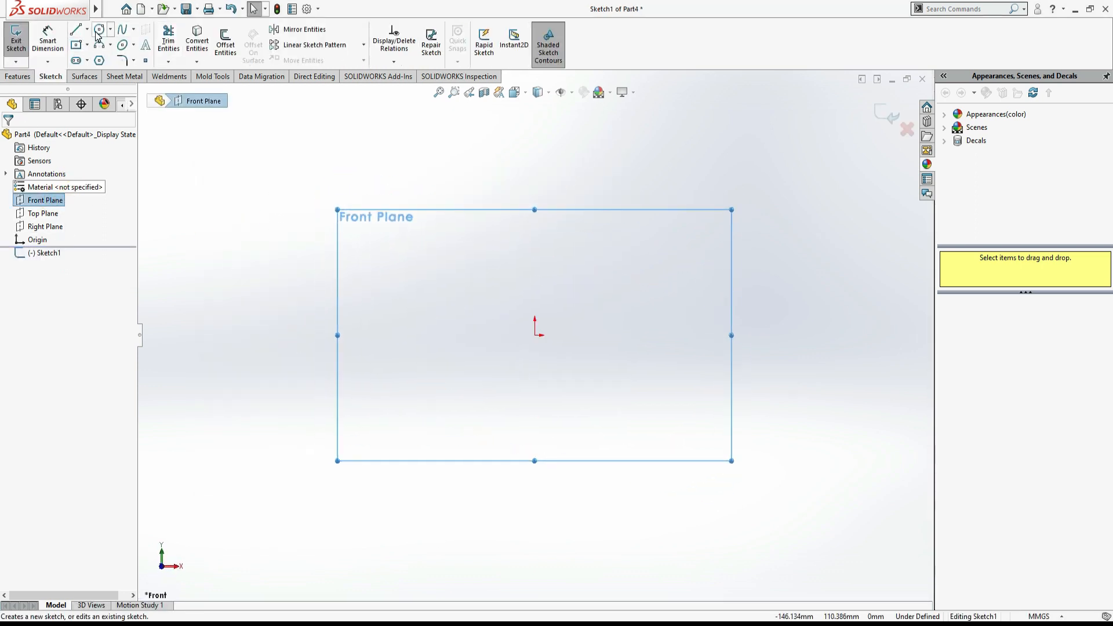
click(100, 29)
click(534, 336)
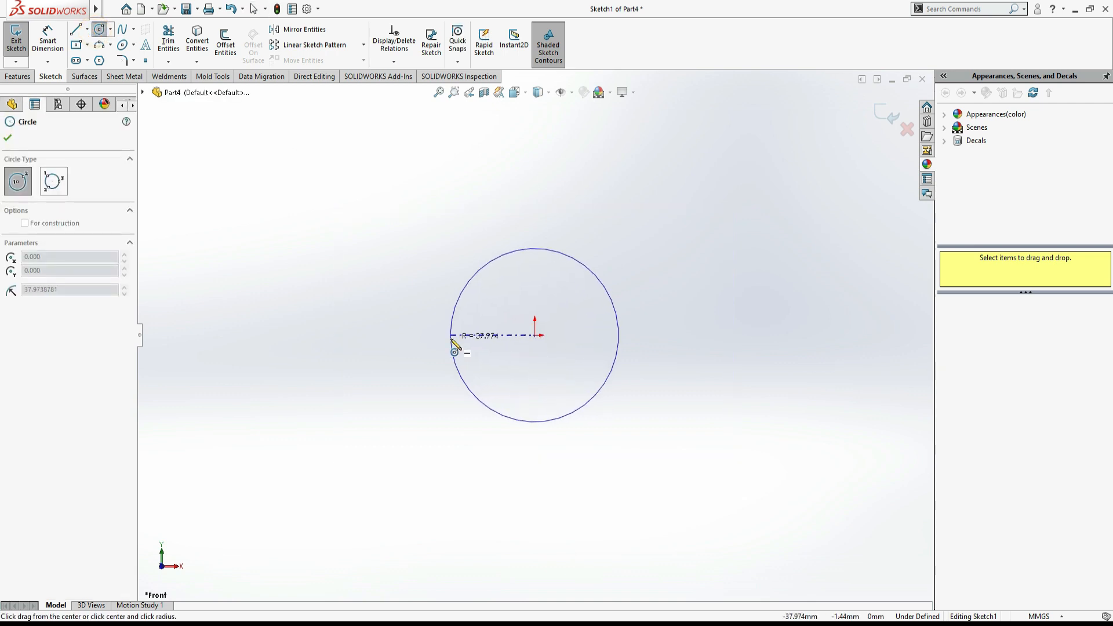
click(452, 336)
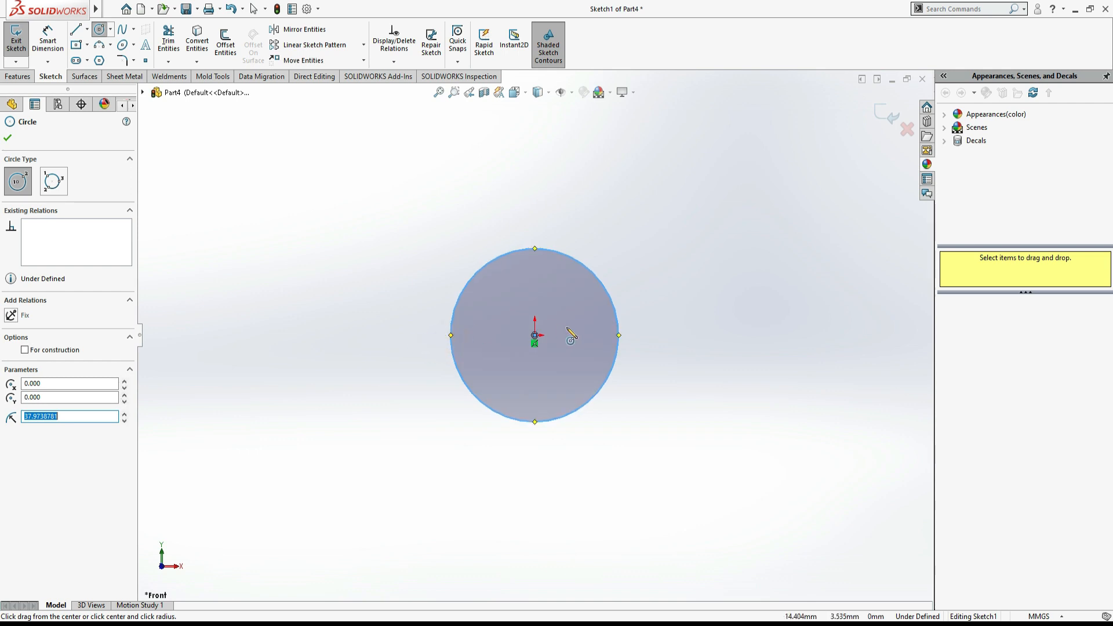
click(535, 335)
click(418, 333)
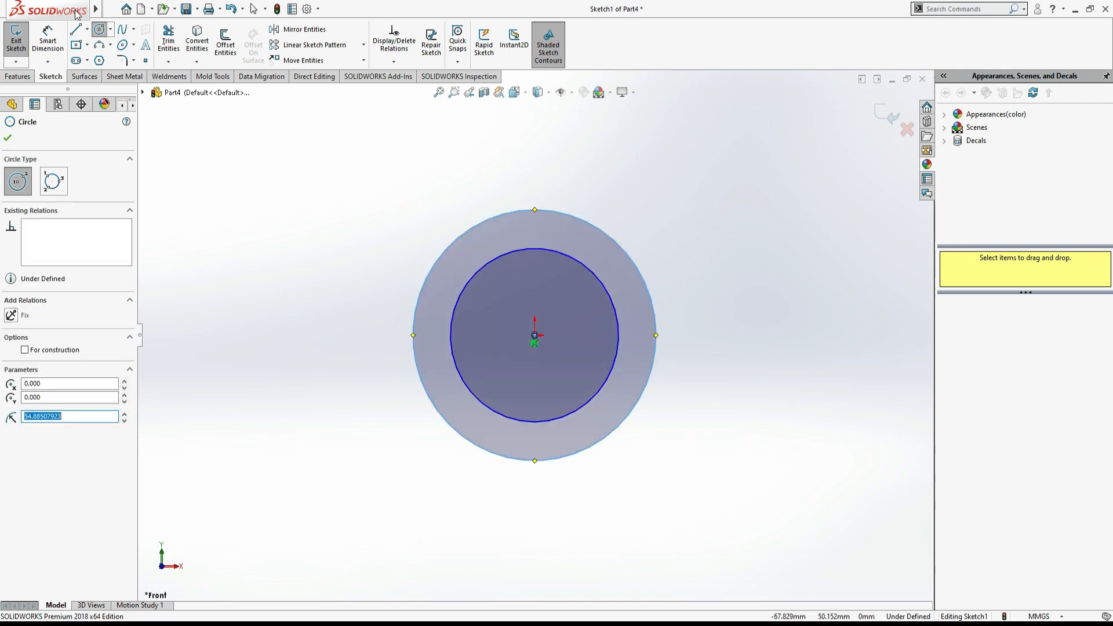
Dimension the inner circle's diameter to 10 mm and the outer circle's diameter to 20 mm
click(47, 41)
click(564, 256)
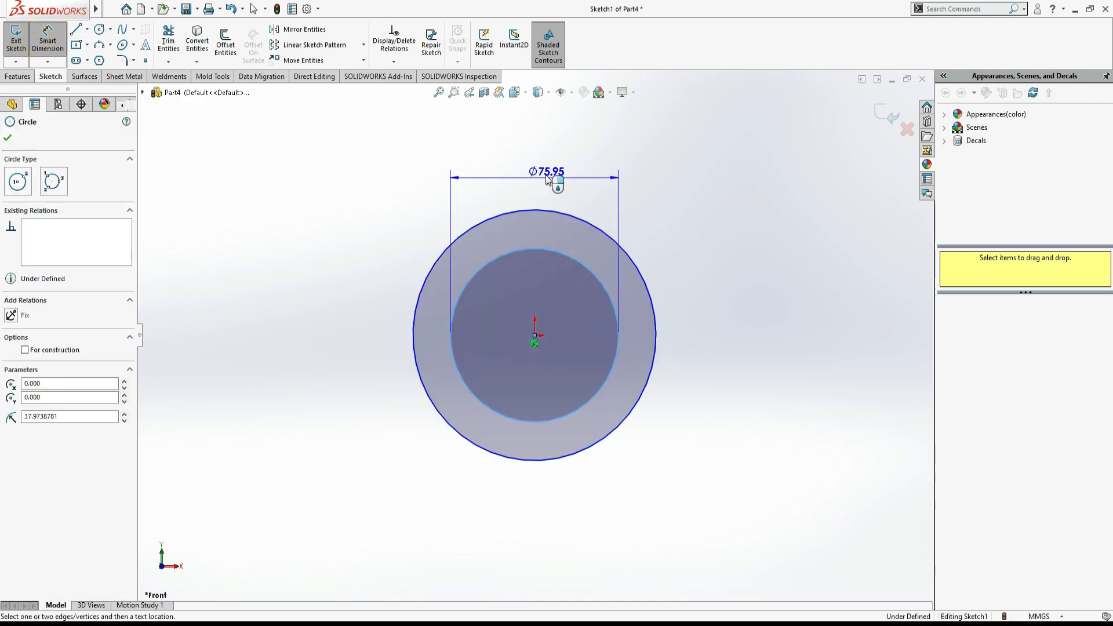
click(547, 174)
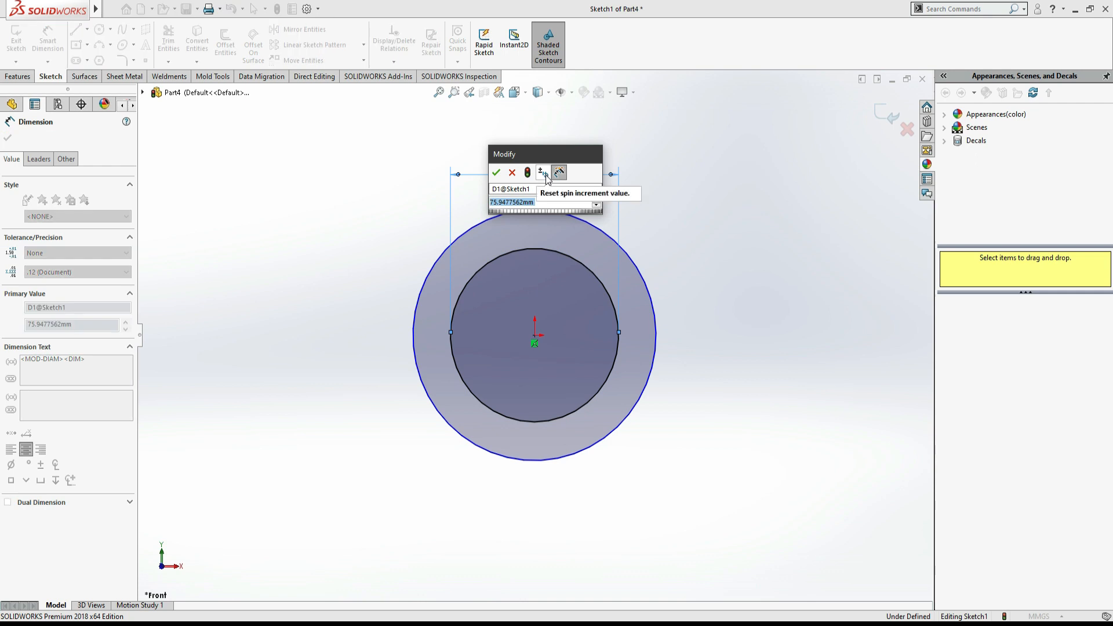
text(10)
key(Return)
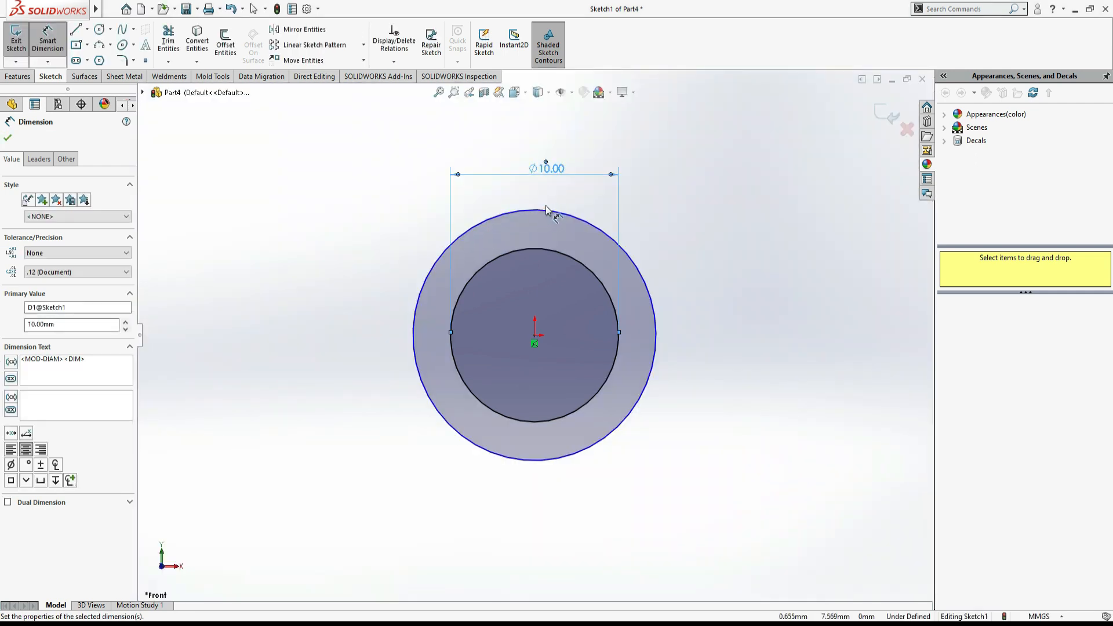
click(545, 210)
click(545, 147)
text(2)
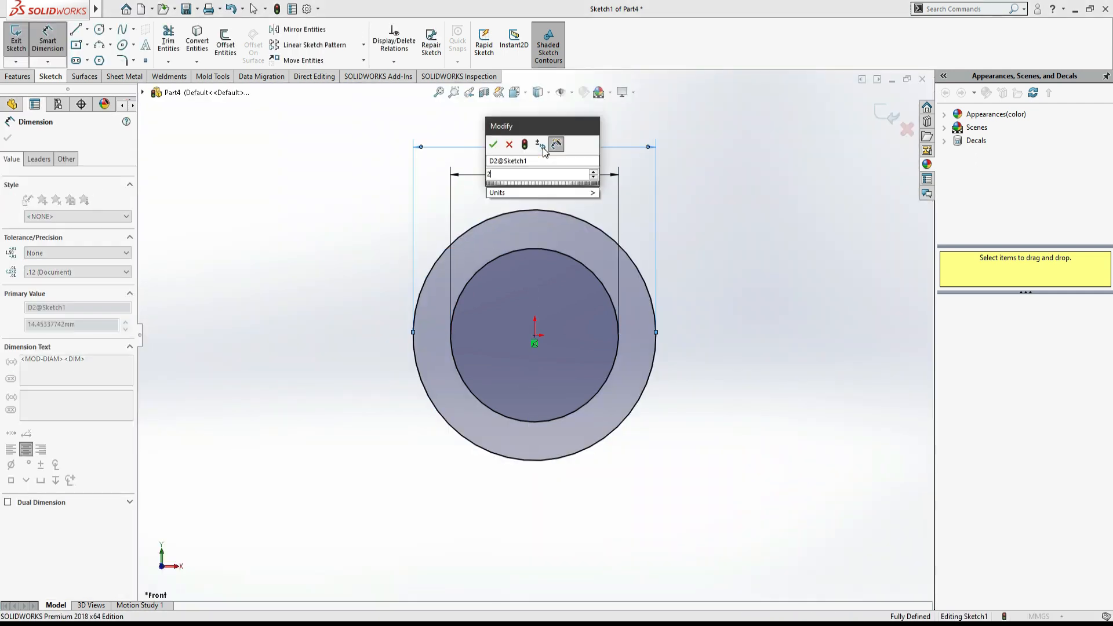
text(0)
key(Return)
click(8, 137)
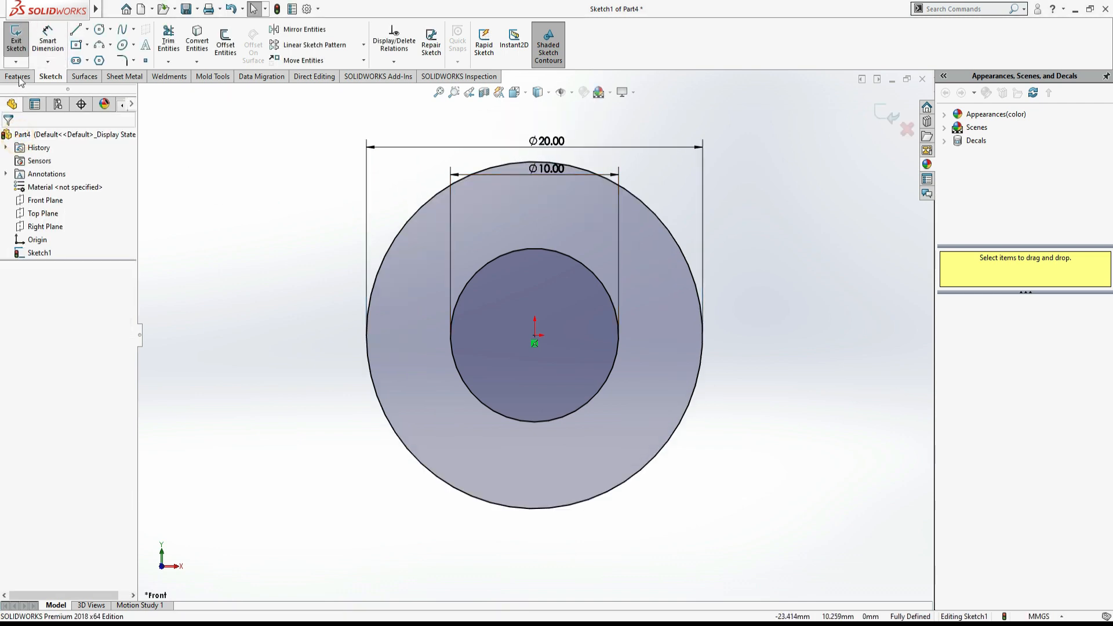
Extrude the ring sketch as a blind boss with a depth of 20 mm
click(18, 76)
click(21, 40)
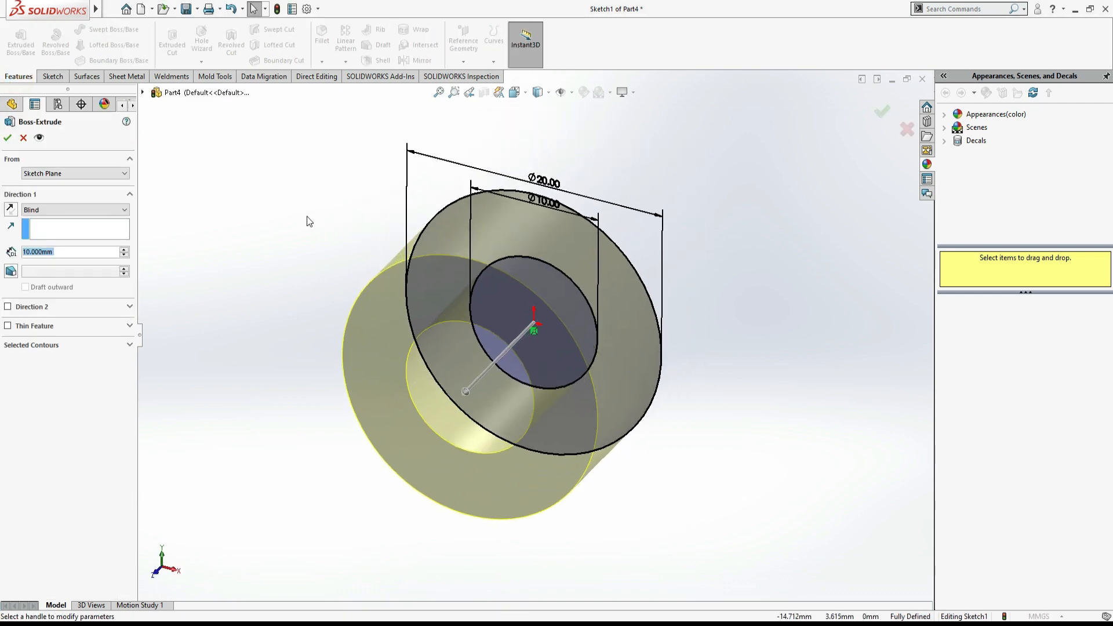
text(50)
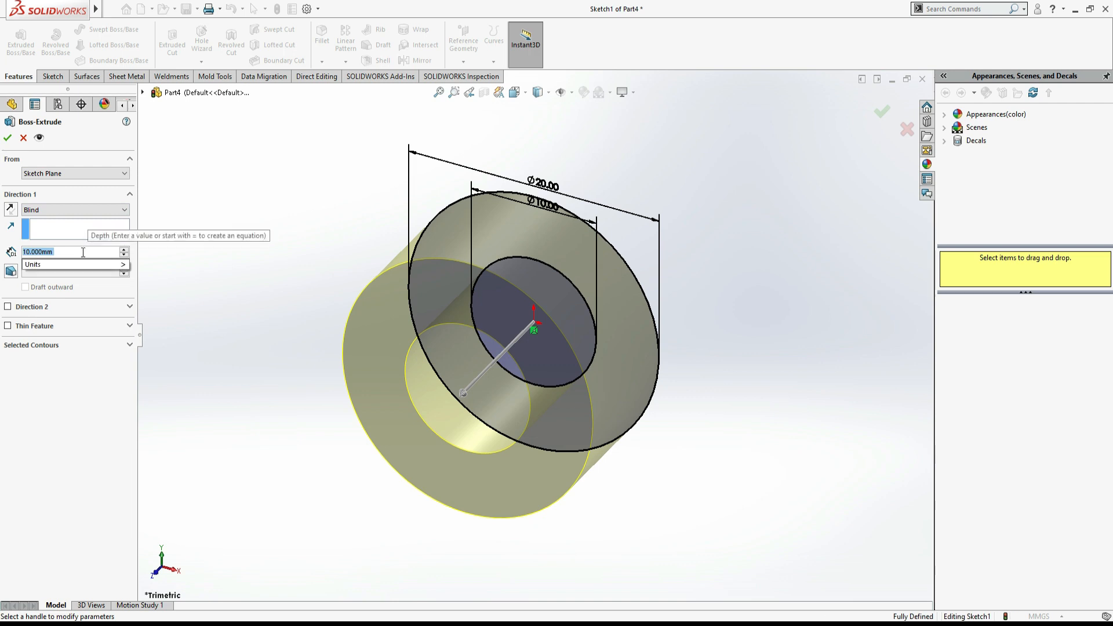
key(Return)
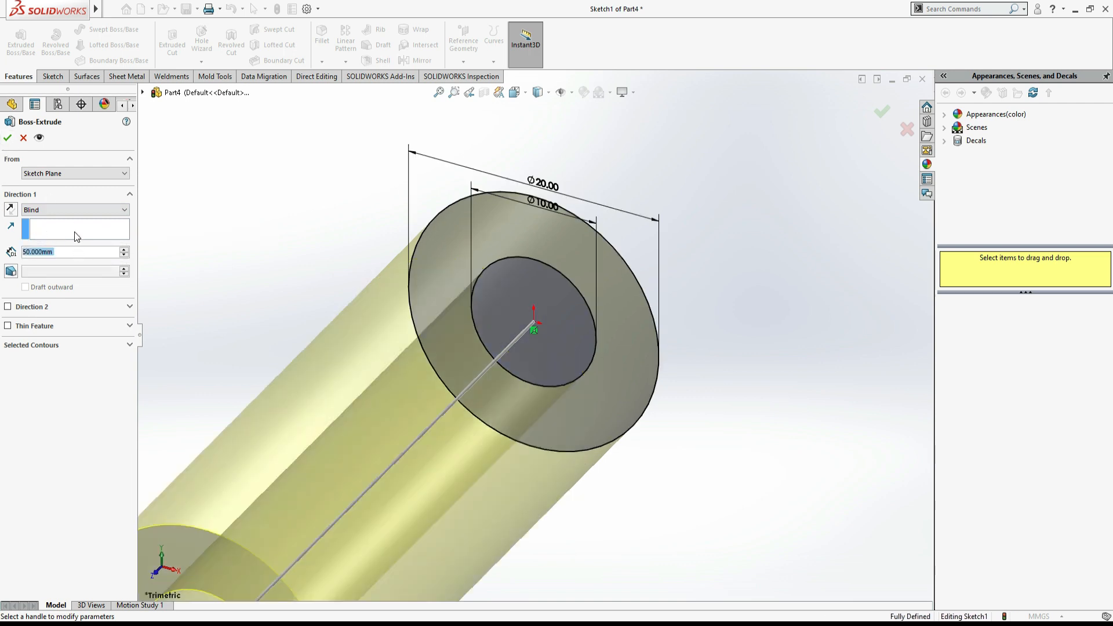
text(20)
key(Return)
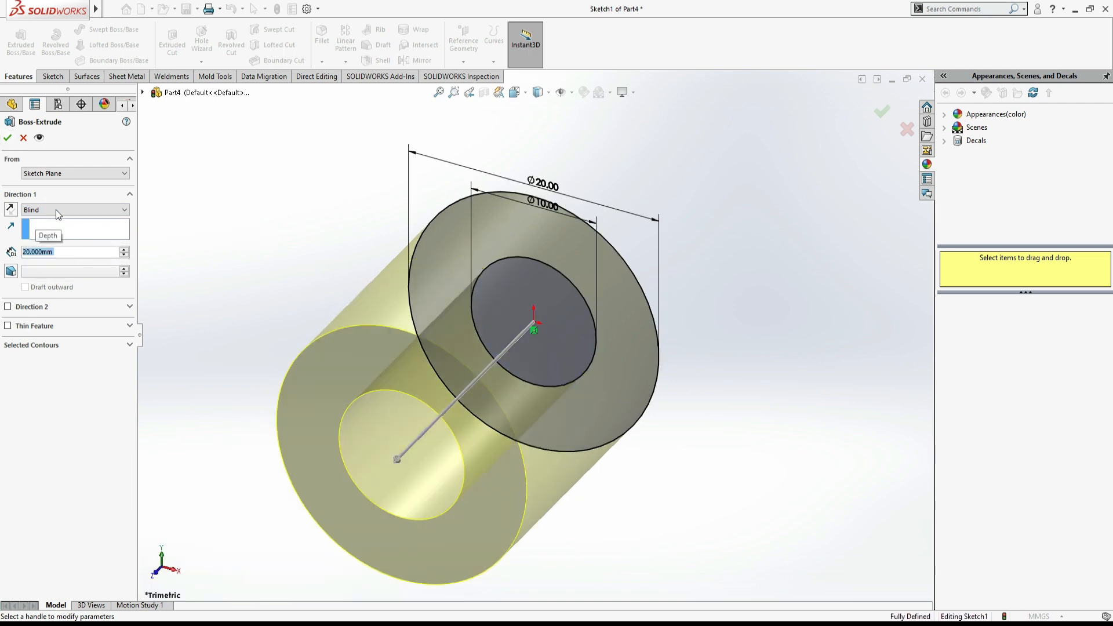
click(10, 141)
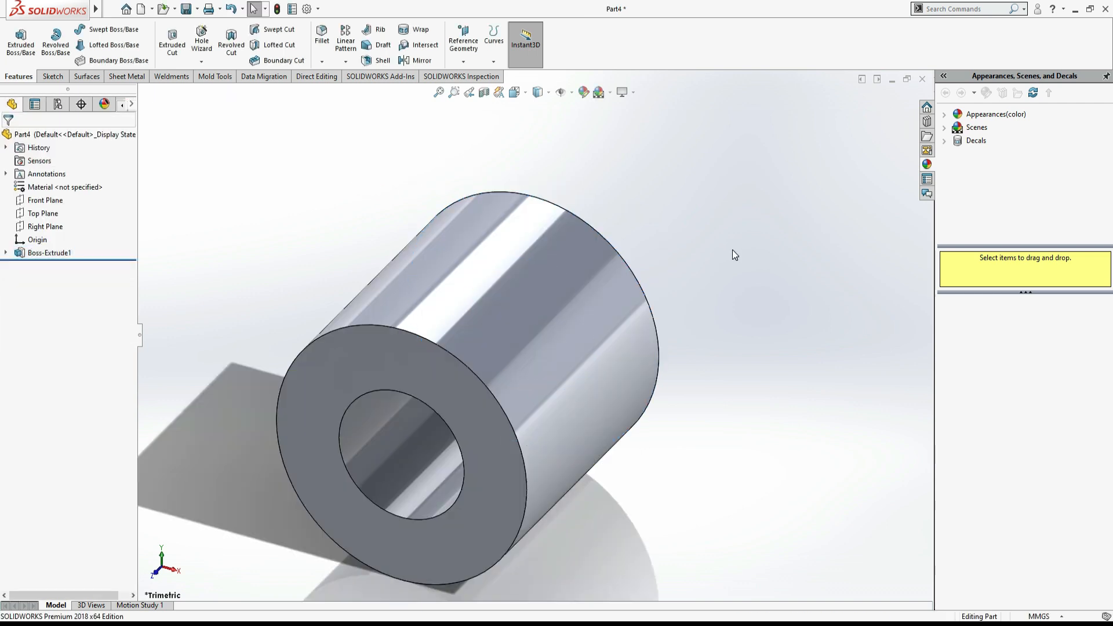
Start a Thread feature on the hollow cylinder and choose the hole's circular end edge as the thread location
middle_drag(732, 250, 748, 433)
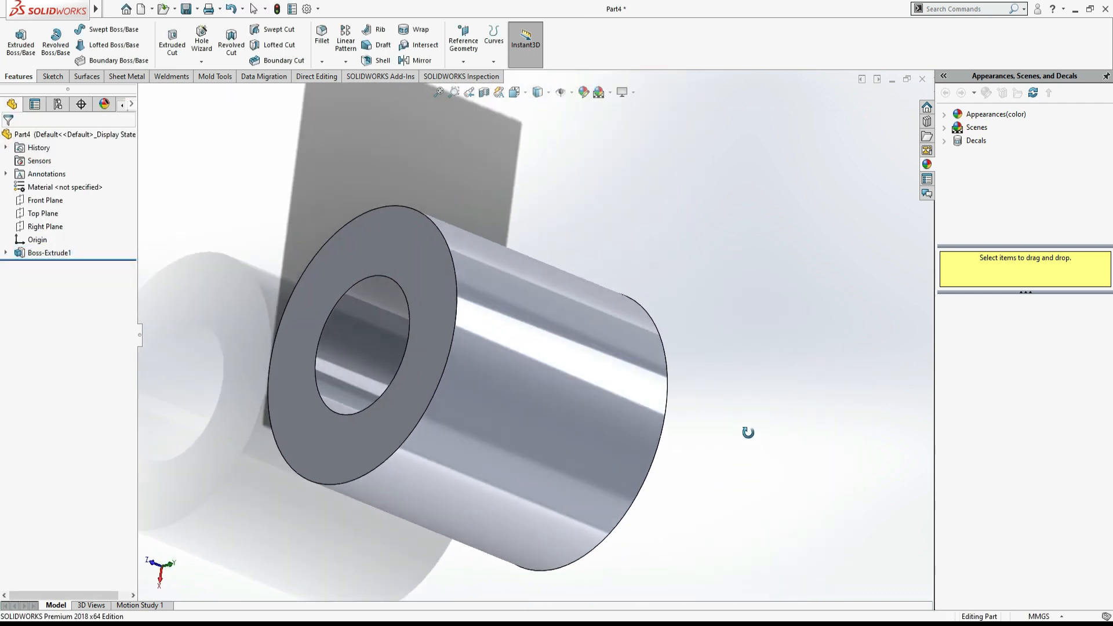
click(181, 137)
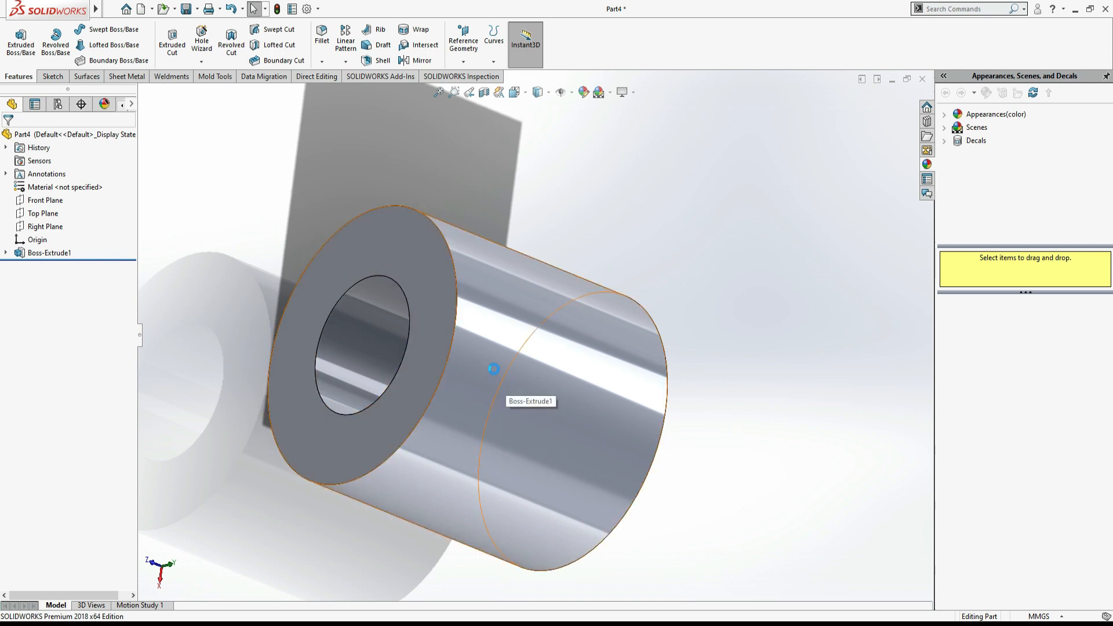
click(203, 62)
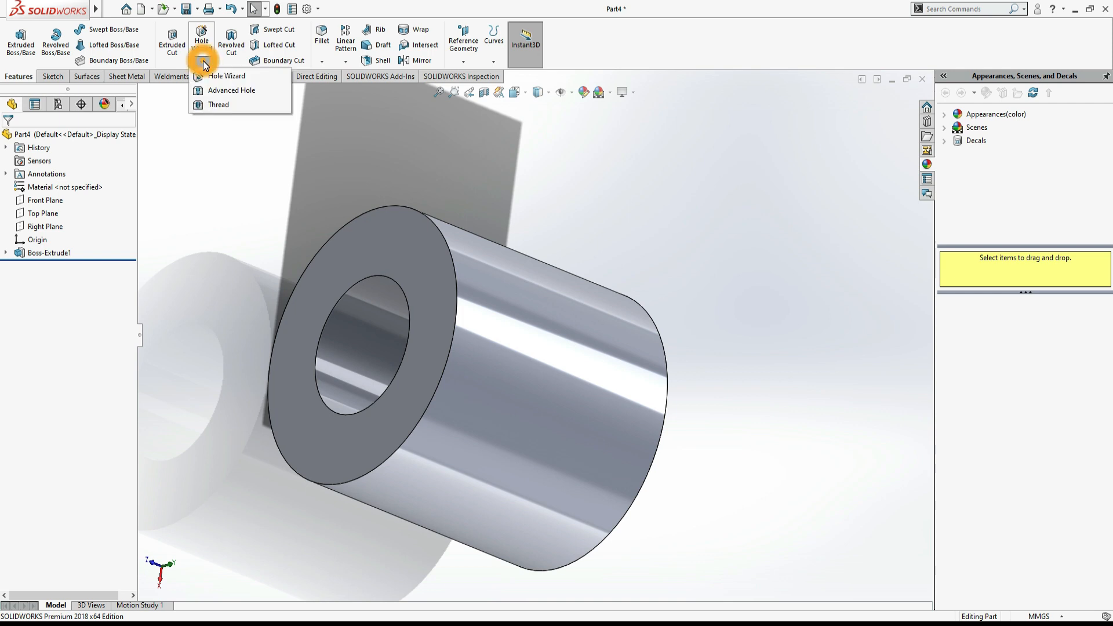
click(222, 108)
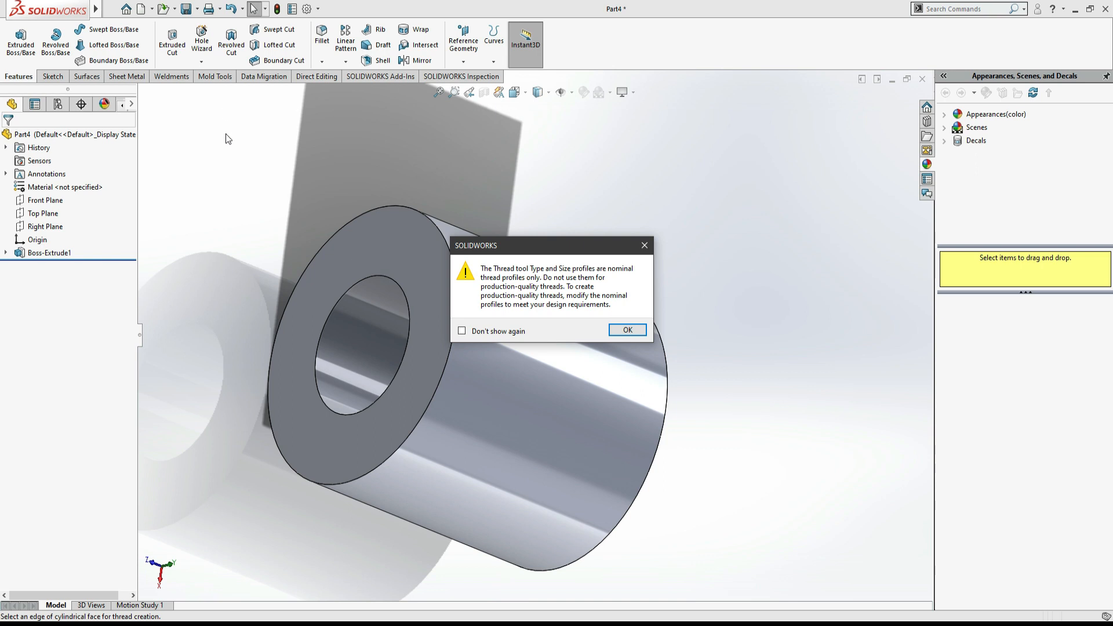
click(627, 330)
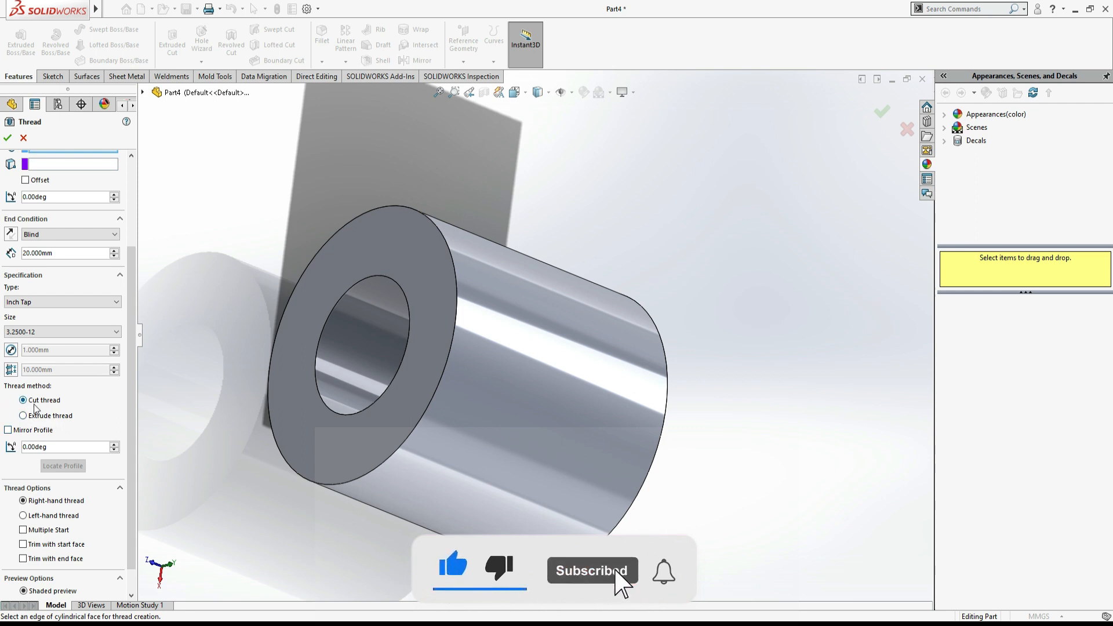
scroll(35, 406, up, 3)
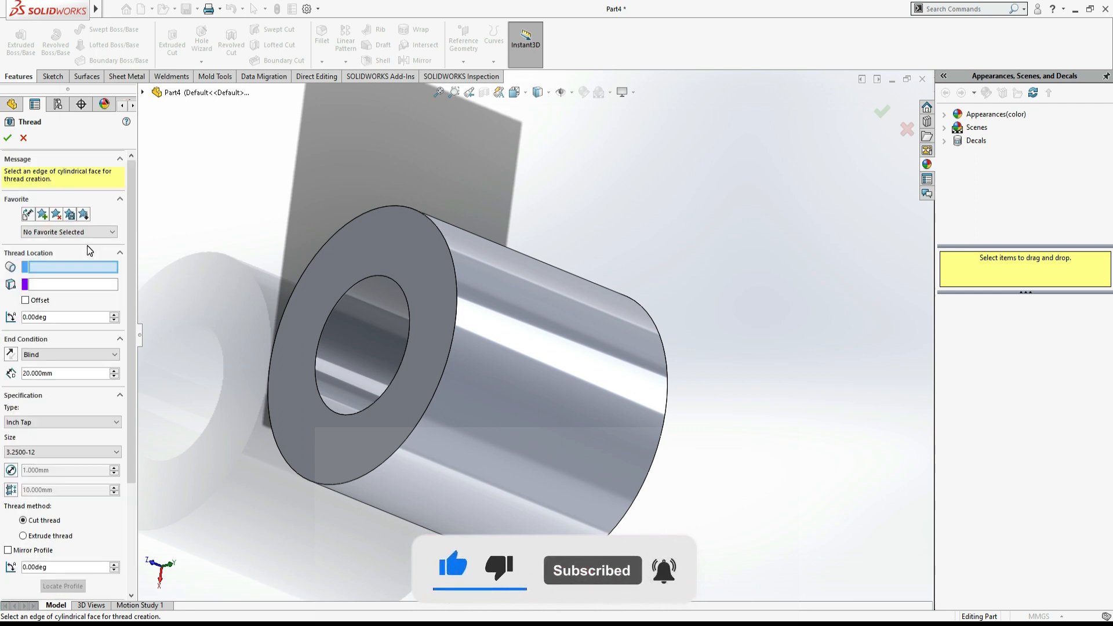
middle_drag(711, 241, 676, 199)
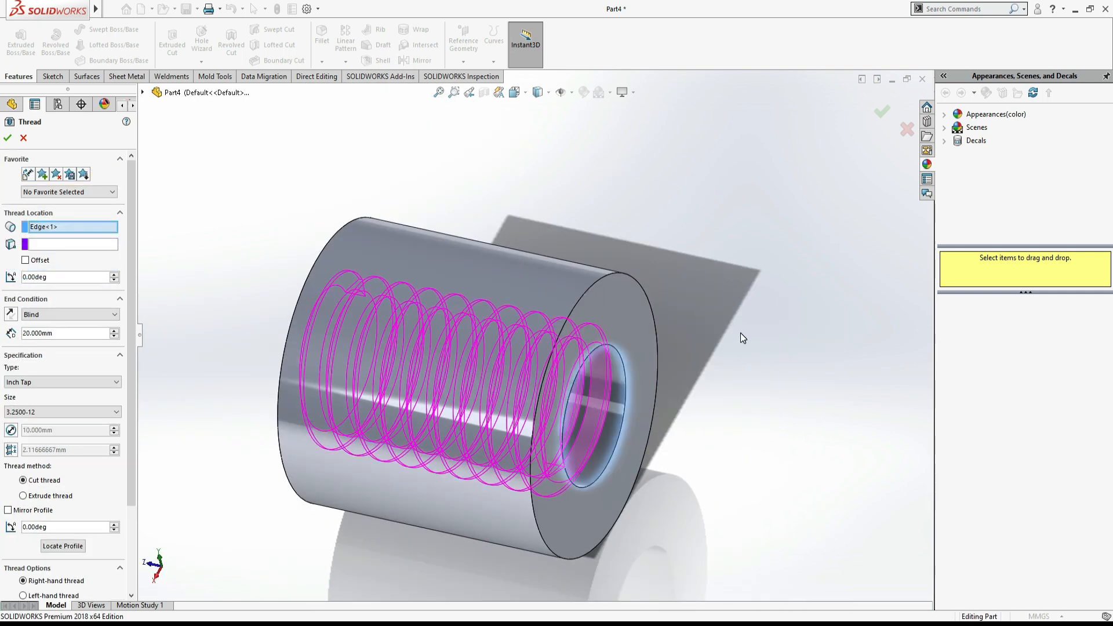
Set the blind thread depth to 18 mm and create the right-hand cut thread inside the hole
middle_drag(740, 333, 714, 308)
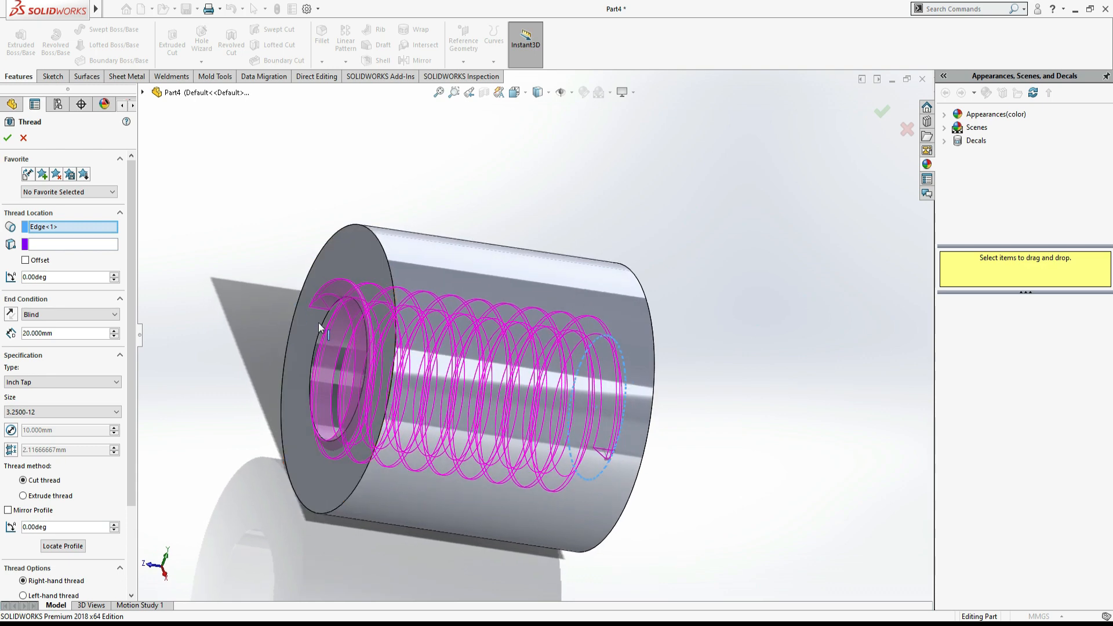
double_click(42, 335)
text(18)
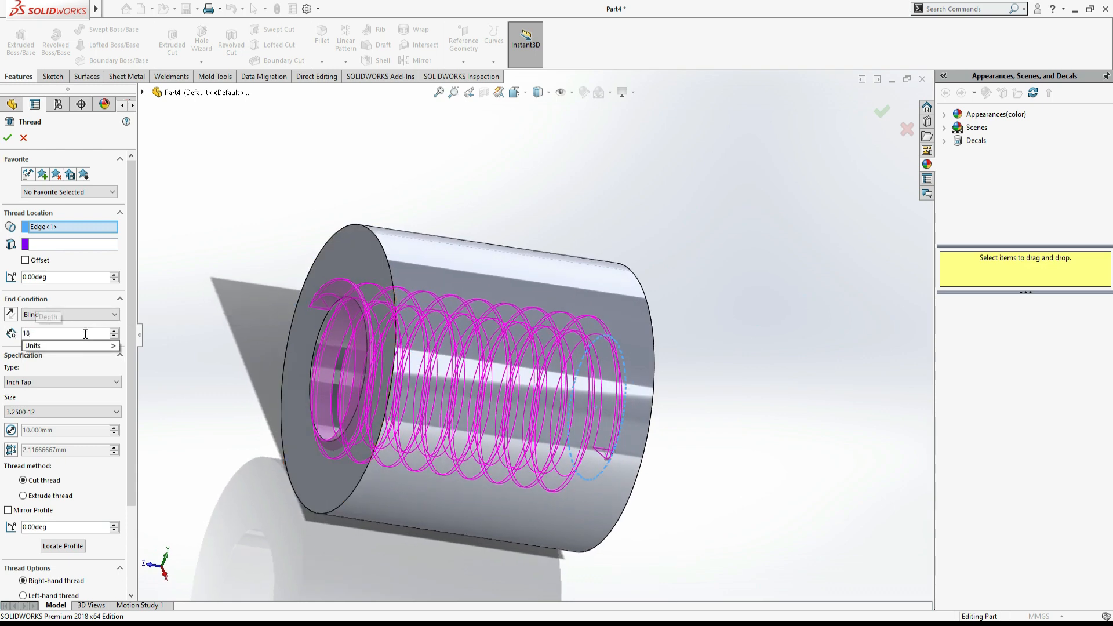
key(Return)
mouse_move(300, 256)
middle_down()
mouse_move(335, 320)
mouse_move(286, 240)
middle_up()
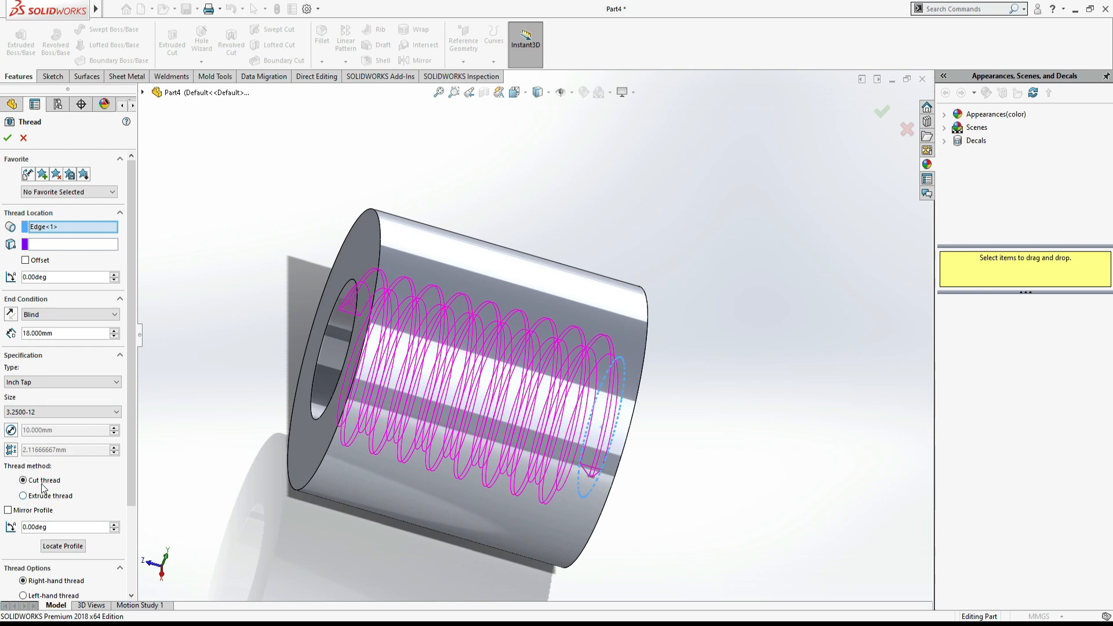
scroll(82, 497, down, 3)
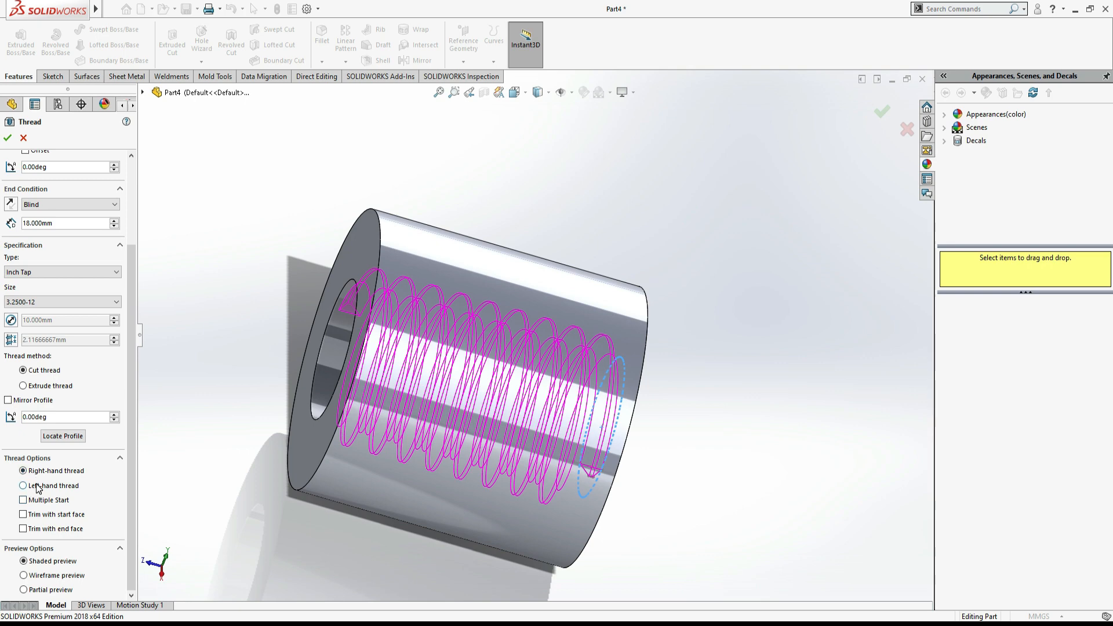
click(7, 137)
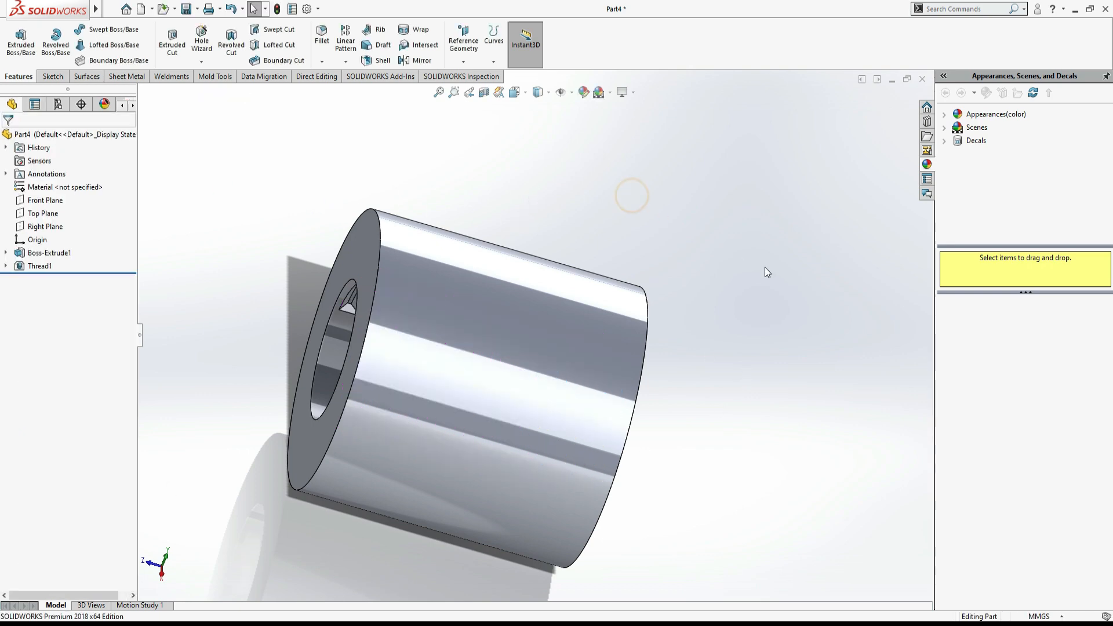
Examine the internal thread through both ends of the hole, up close and from several angles
middle_drag(766, 271, 714, 309)
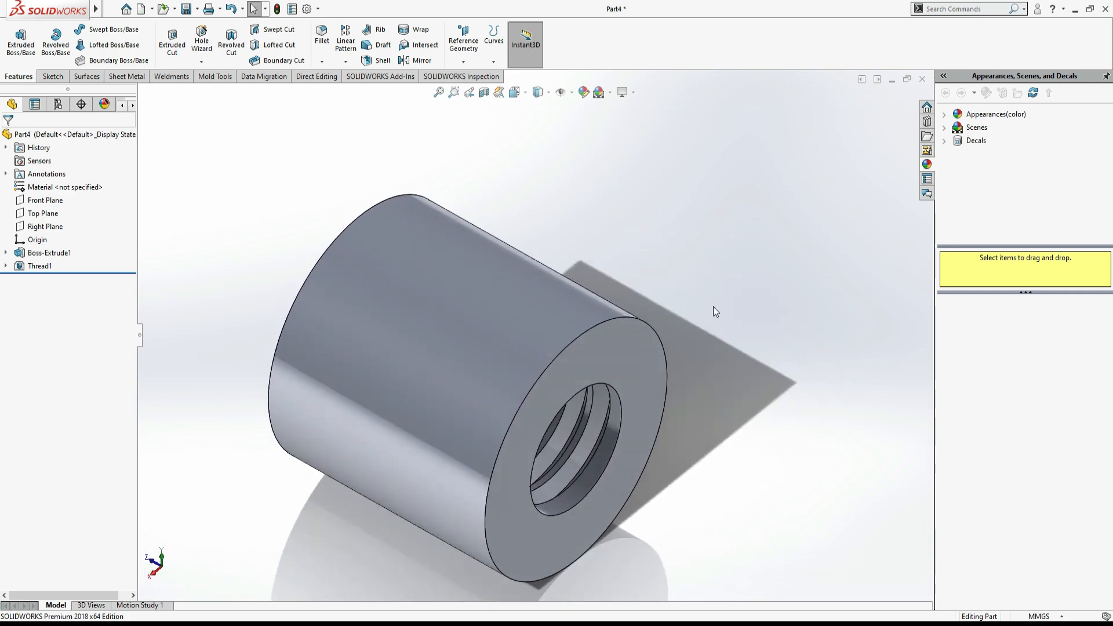
scroll(755, 388, down, 3)
middle_drag(755, 387, 804, 445)
key(f)
middle_drag(190, 365, 185, 457)
scroll(411, 352, down, 1)
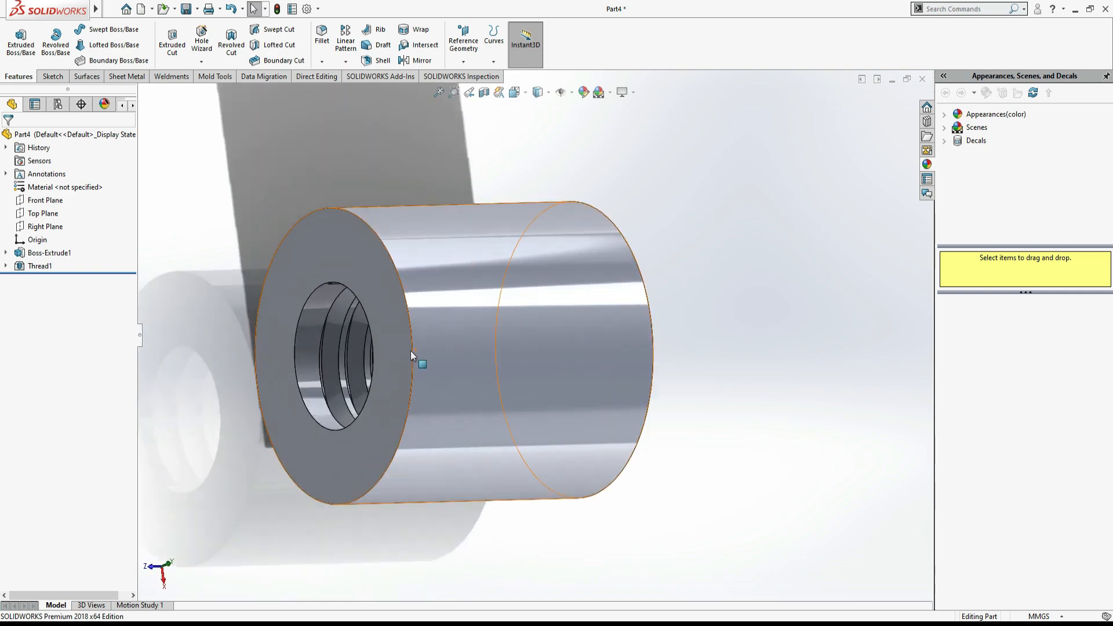
scroll(410, 353, down, 3)
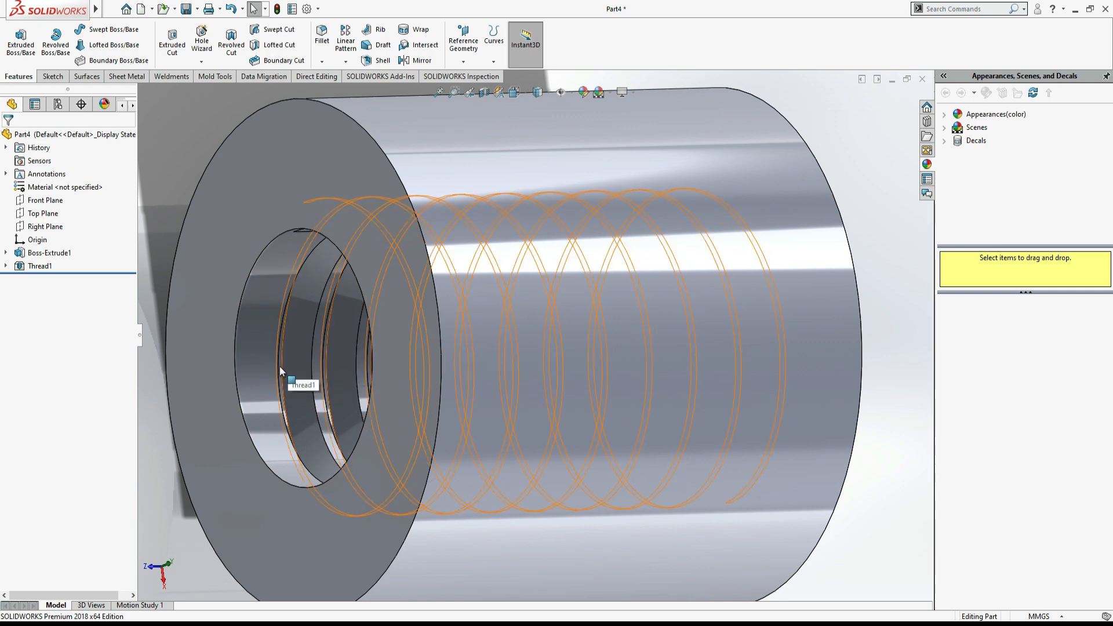
middle_drag(171, 285, 270, 385)
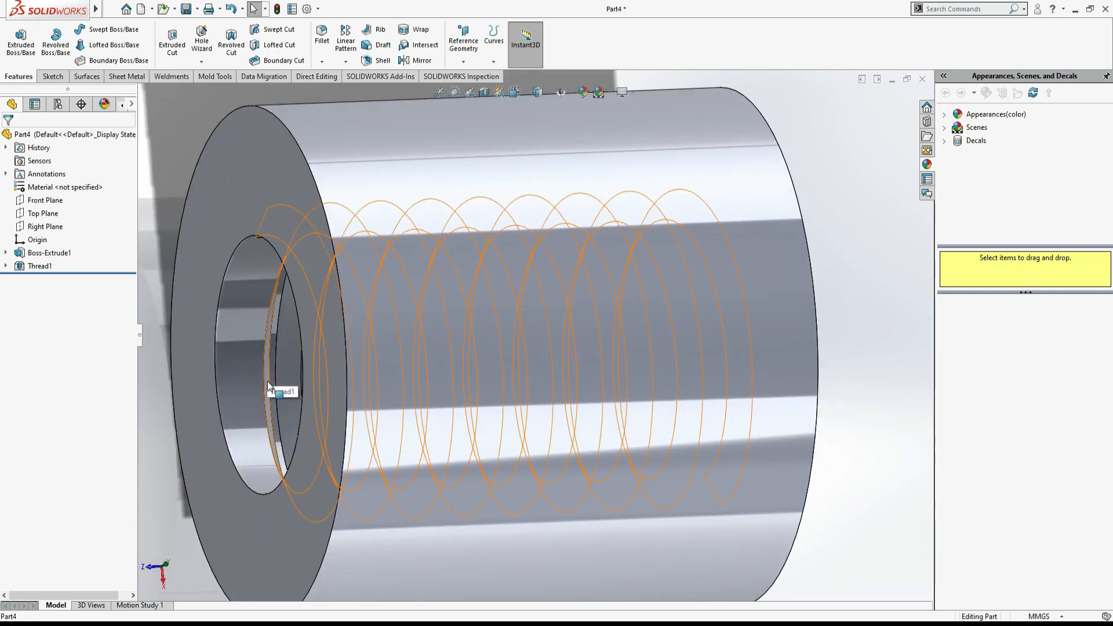
scroll(557, 325, up, 6)
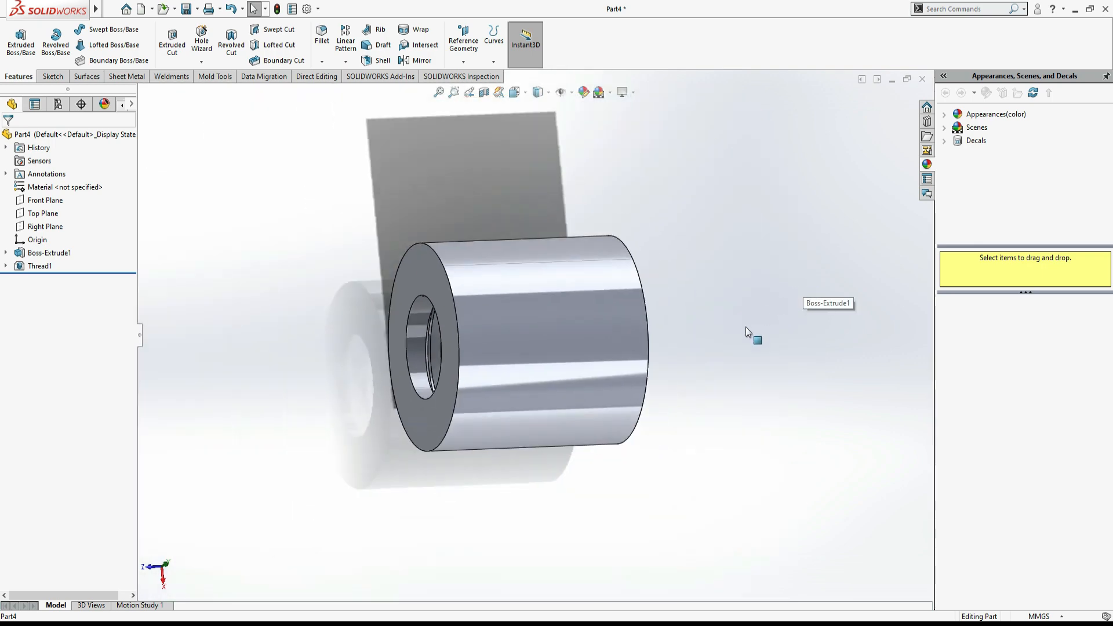
Open a new Thread feature to review its end condition, specification type, thread method and thread options, and close it without creating a thread
middle_drag(745, 327, 758, 303)
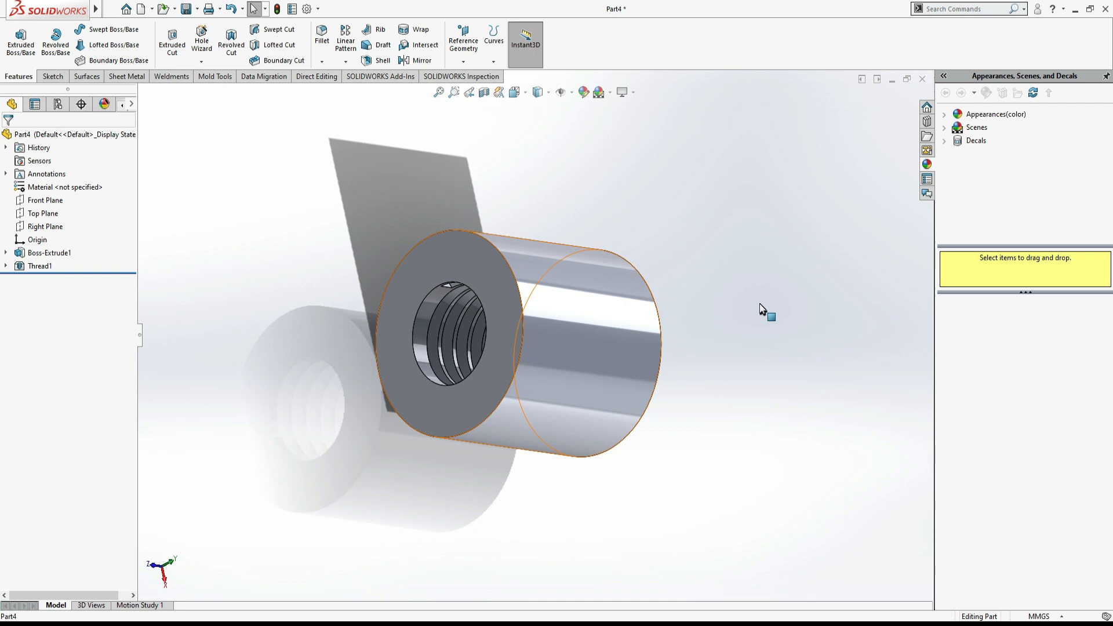
click(201, 62)
click(204, 104)
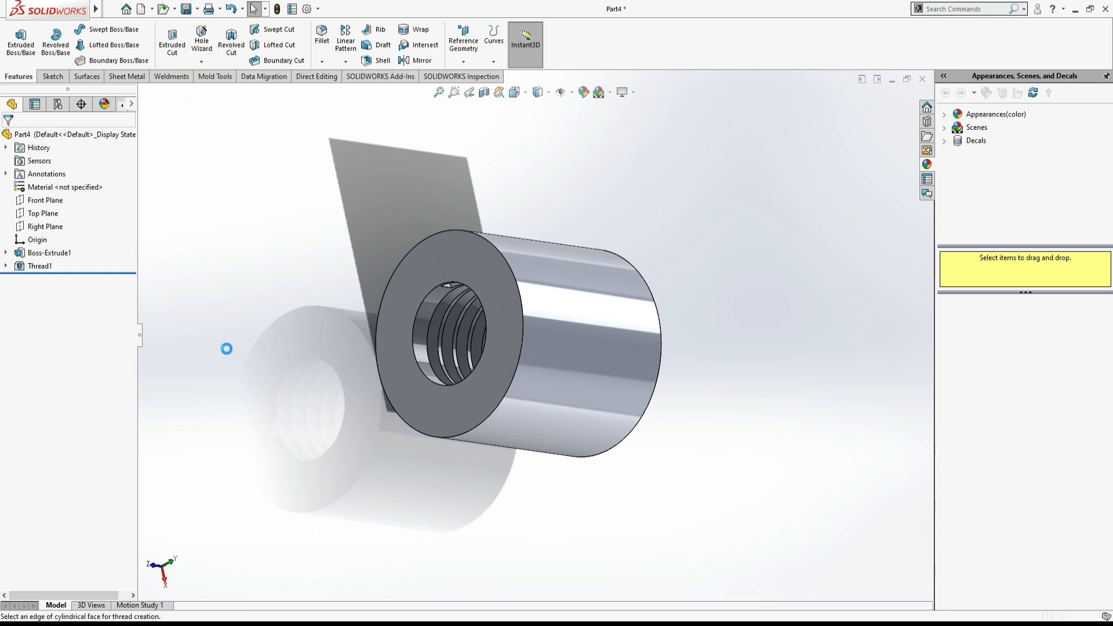
click(631, 334)
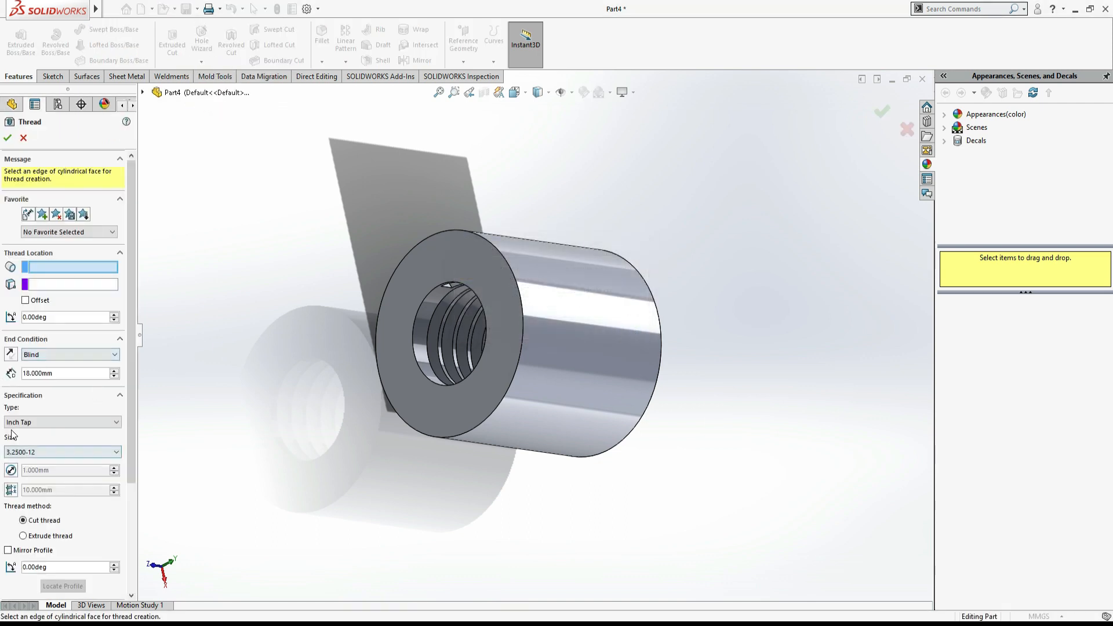
click(40, 426)
click(40, 426)
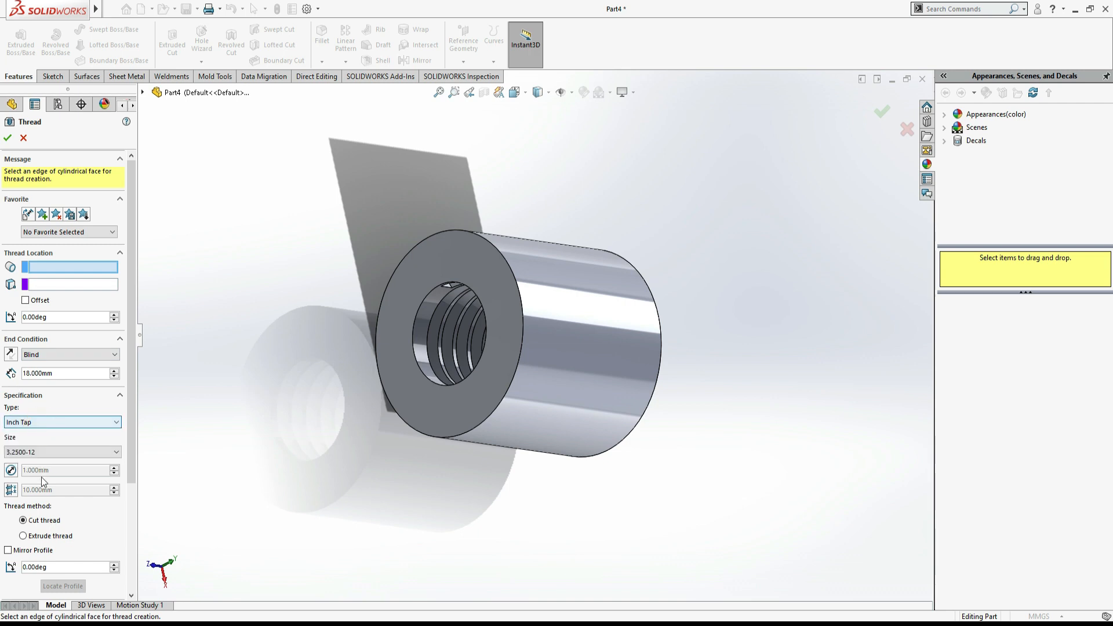
scroll(41, 477, down, 3)
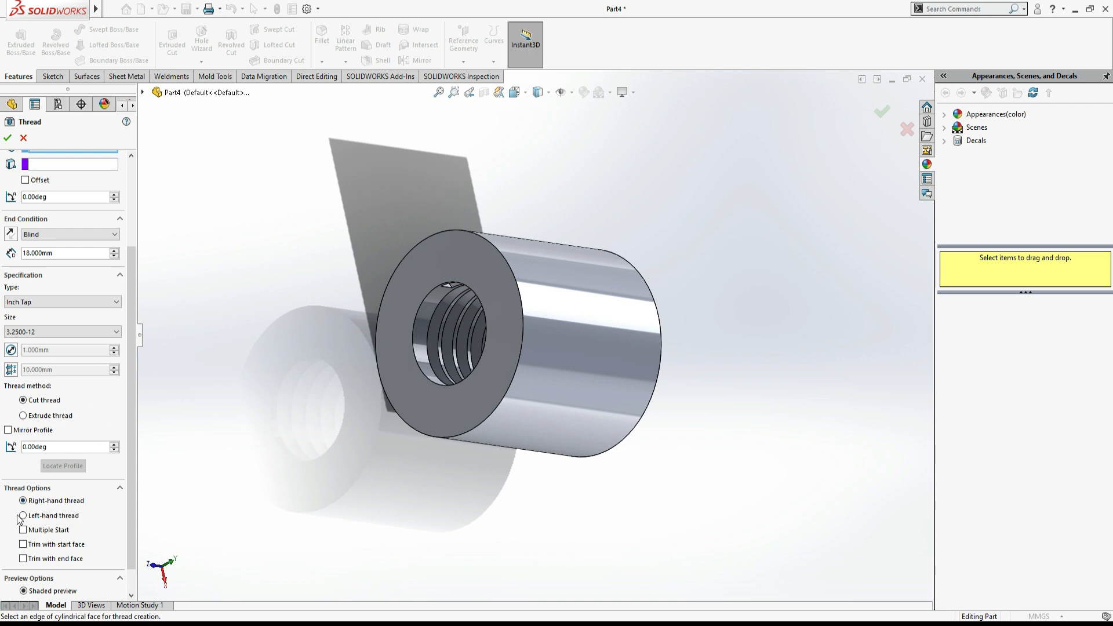
click(23, 137)
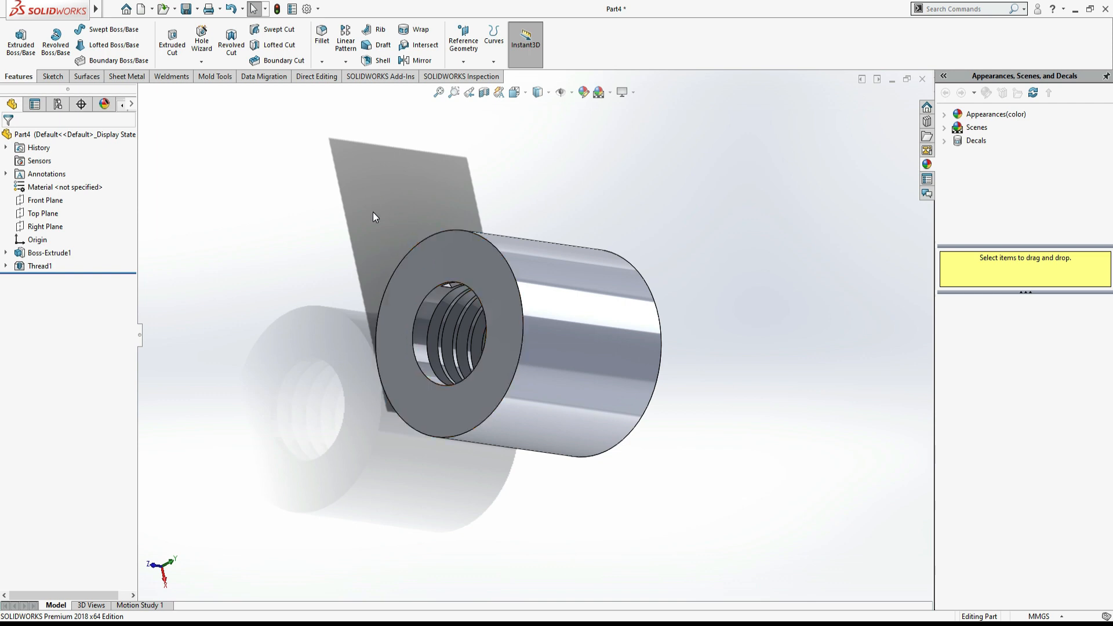
middle_drag(373, 217, 364, 288)
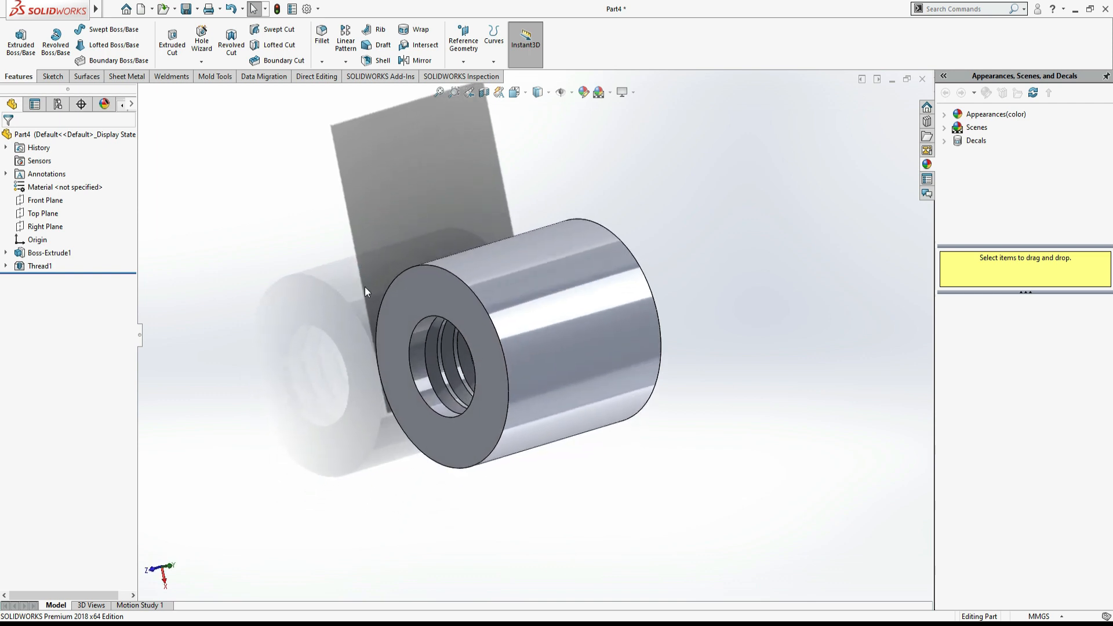